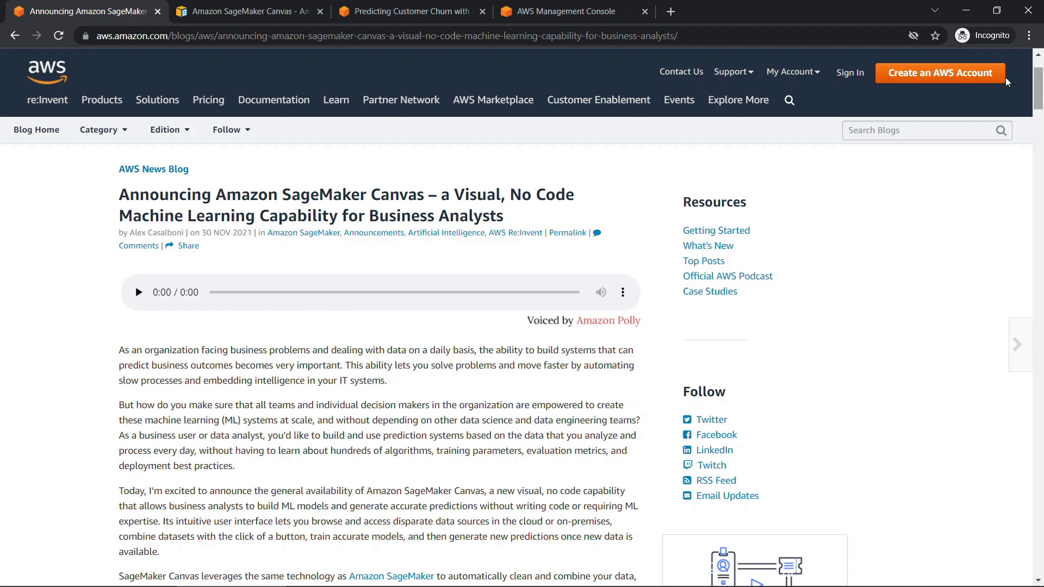
- Switch to the Amazon SageMaker Canvas developer guide tab
left_click(248, 12)
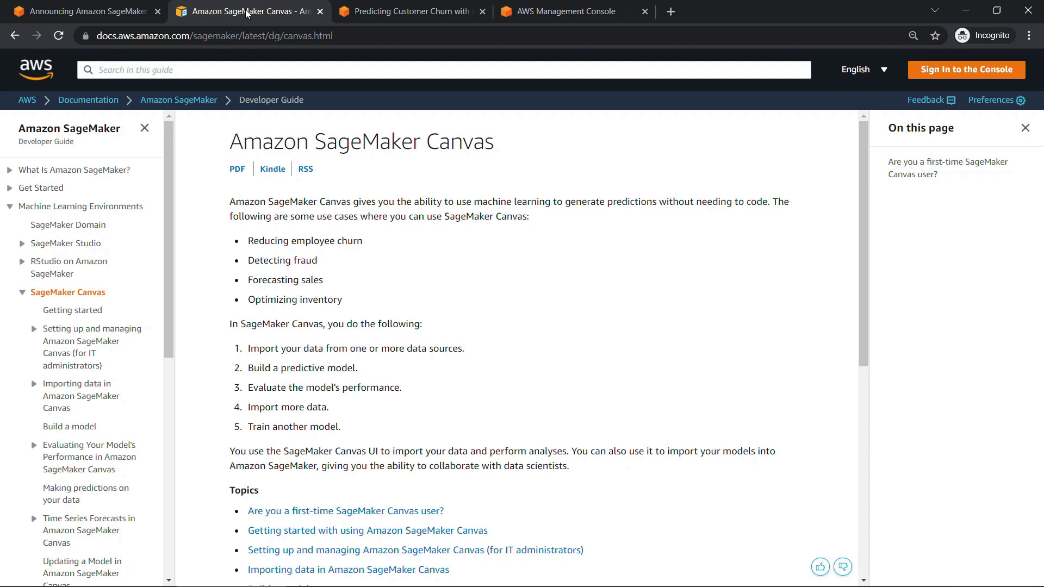
- Open the customer churn blog post and scroll through its churn dataset attributes and charts
left_click(366, 12)
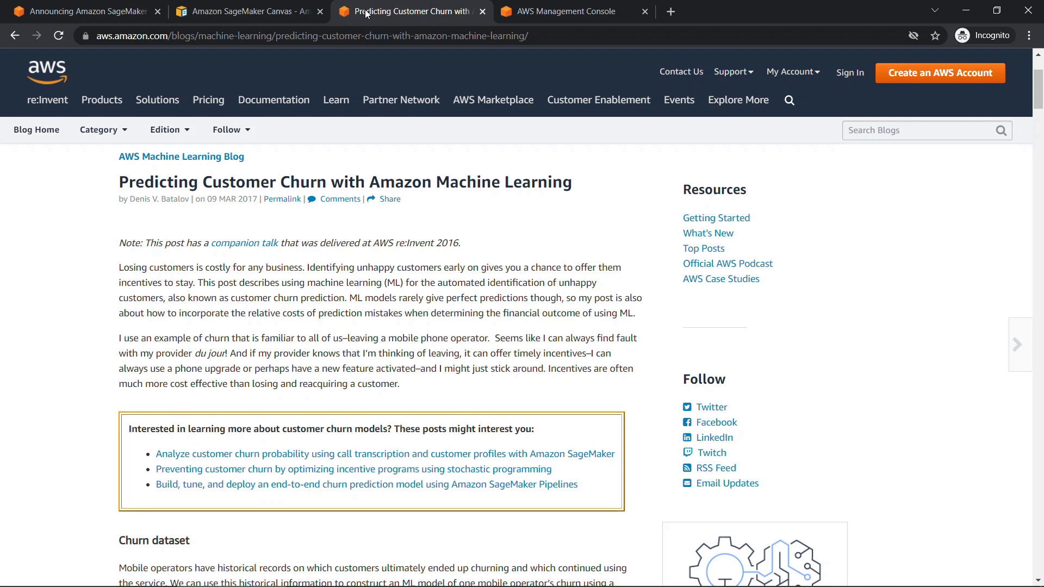
scroll(364, 257, "down", 6)
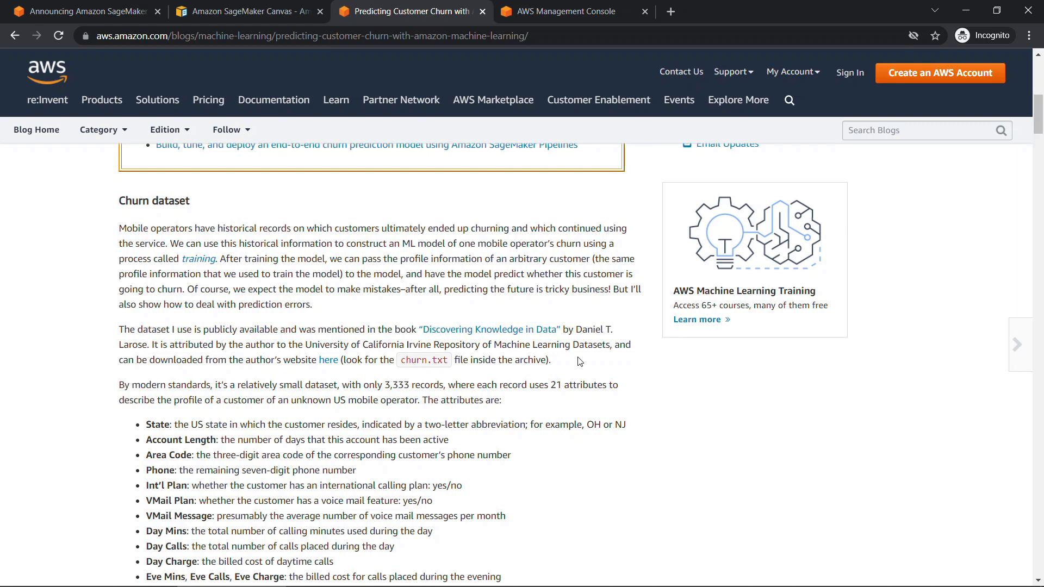
scroll(580, 361, "down", 5)
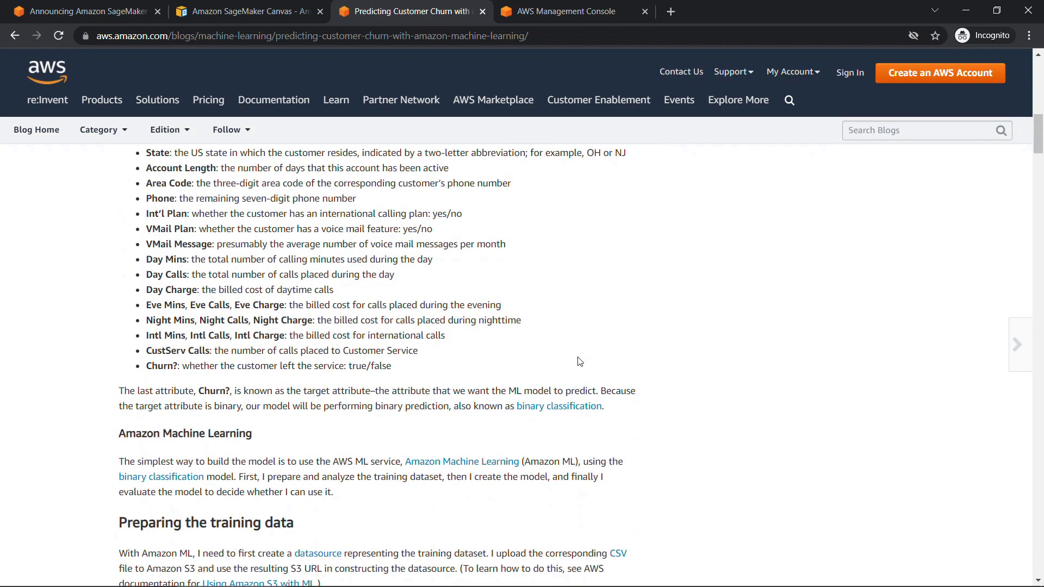
scroll(580, 361, "down", 4)
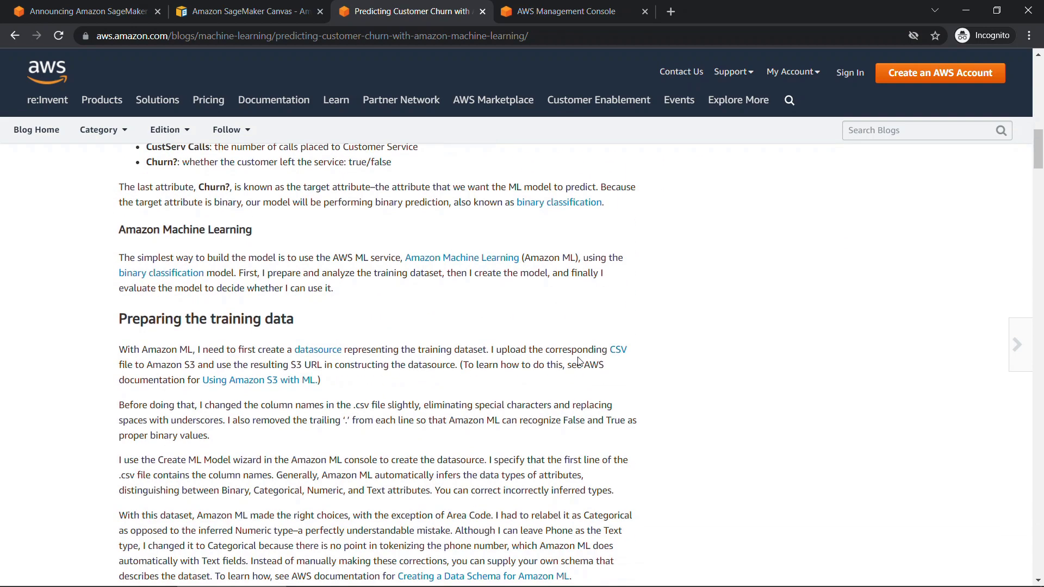
scroll(580, 361, "down", 12)
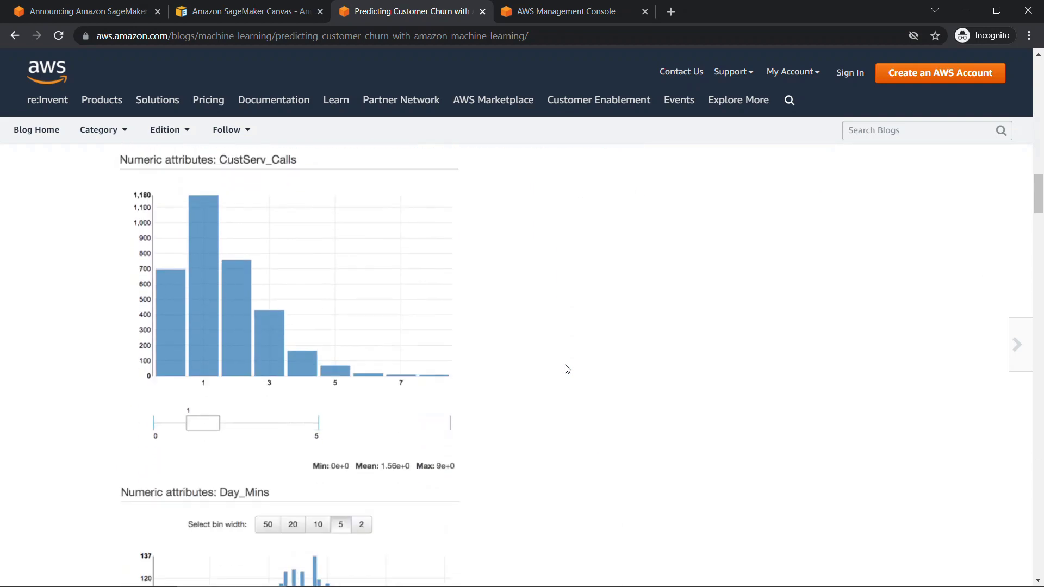
scroll(567, 369, "down", 1)
scroll(567, 369, "up", 7)
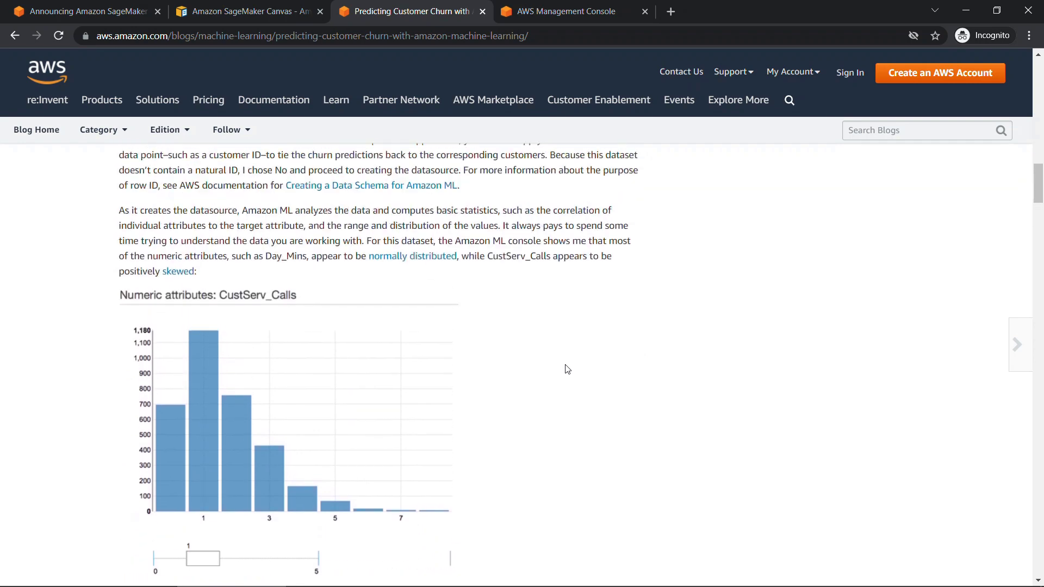
scroll(566, 365, "up", 6)
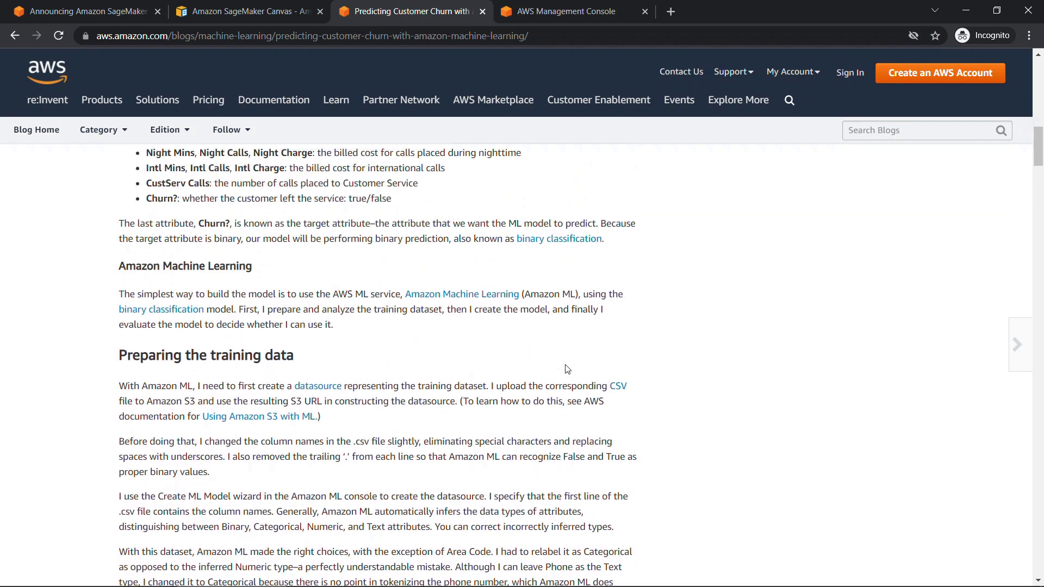
scroll(567, 369, "up", 3)
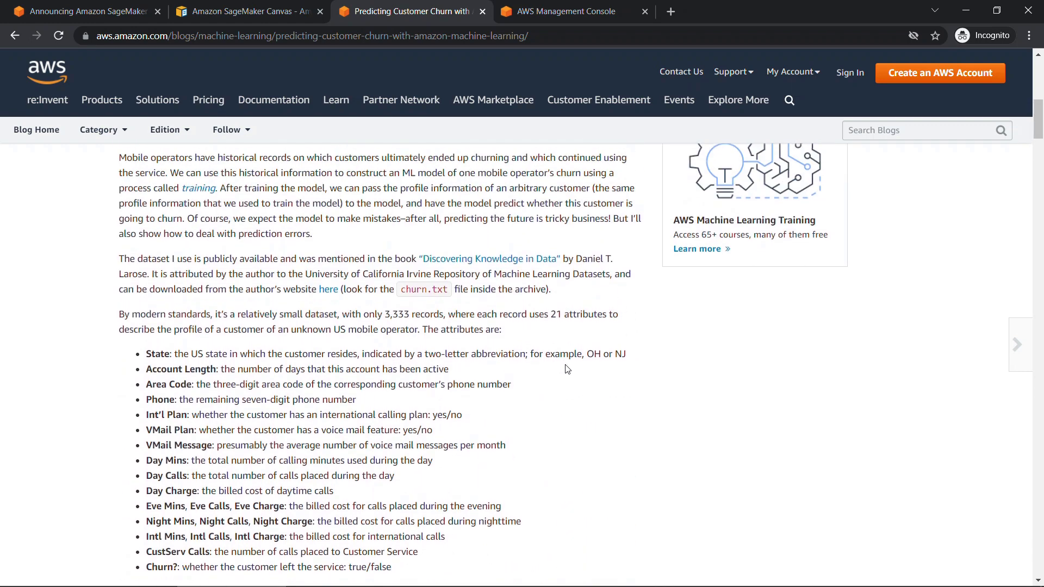
scroll(567, 369, "up", 1)
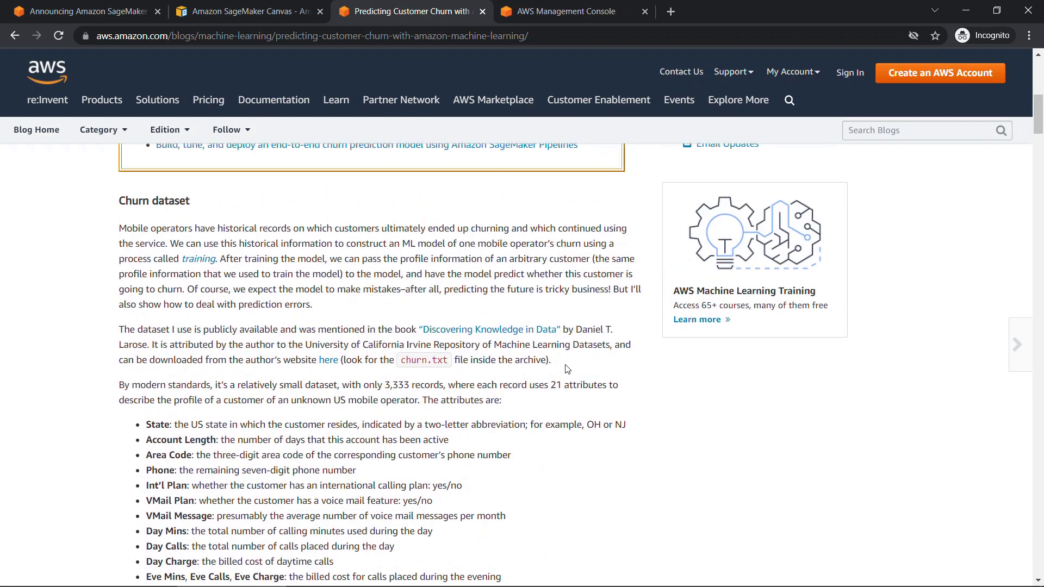
- Open churn-ALL.csv from the churn files folder in Excel
key("alt+Tab")
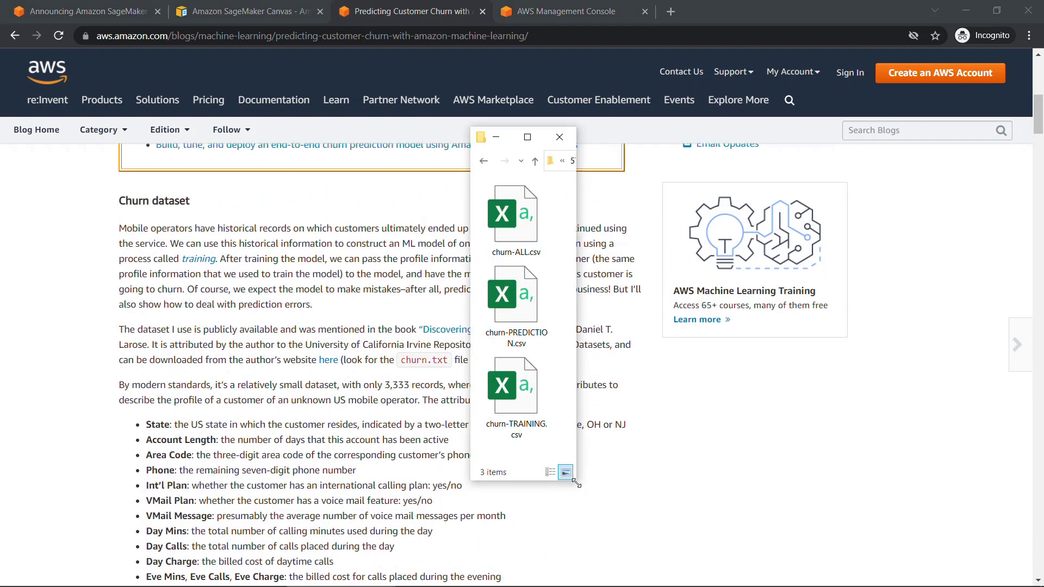
left_click(519, 205)
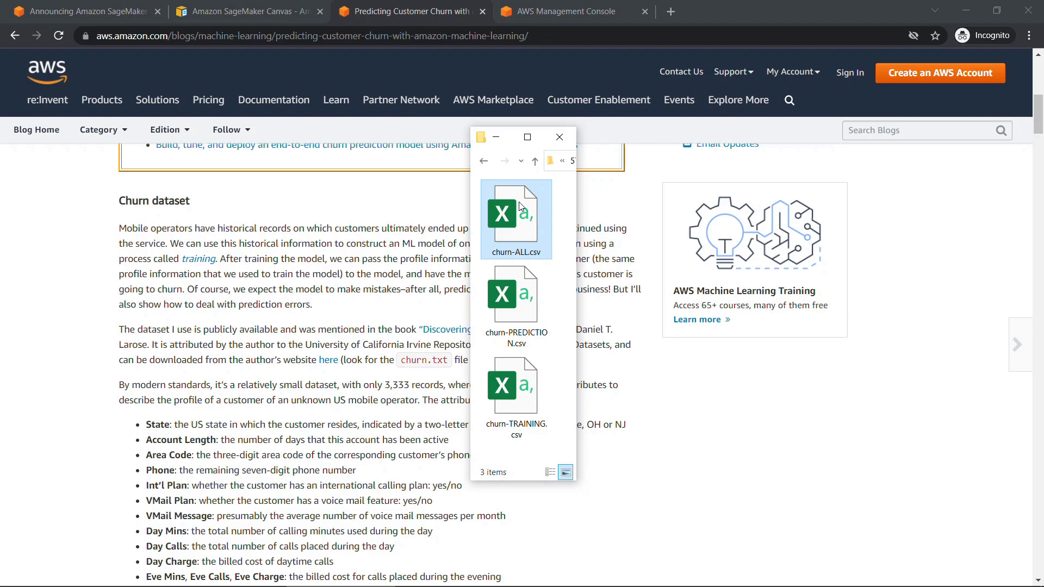
double_click(519, 206)
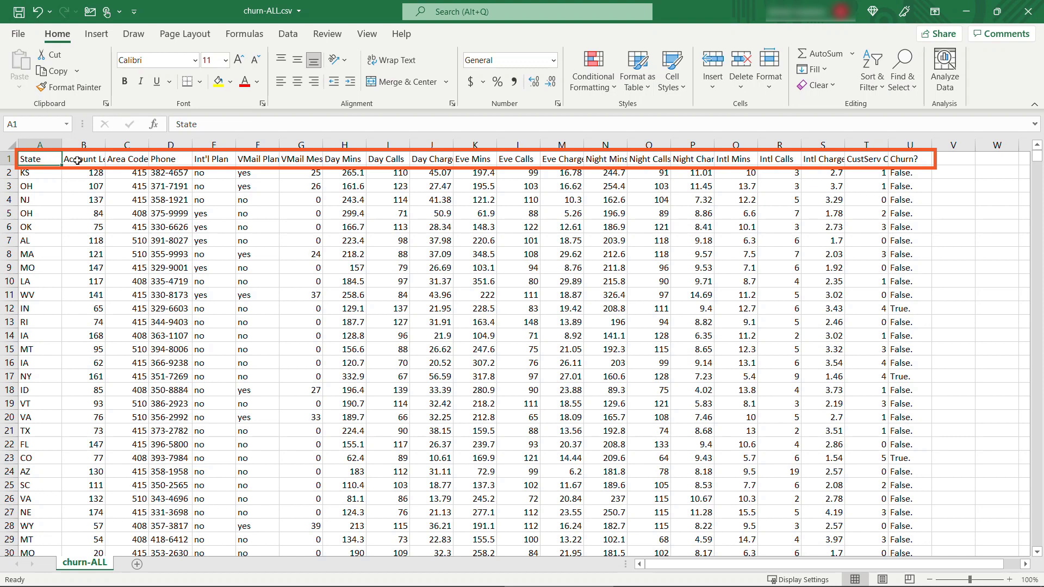
- Review the churn-ALL.csv column headings from Account Length through the Churn? target column
left_click(77, 159)
left_click(124, 159)
left_click(201, 158)
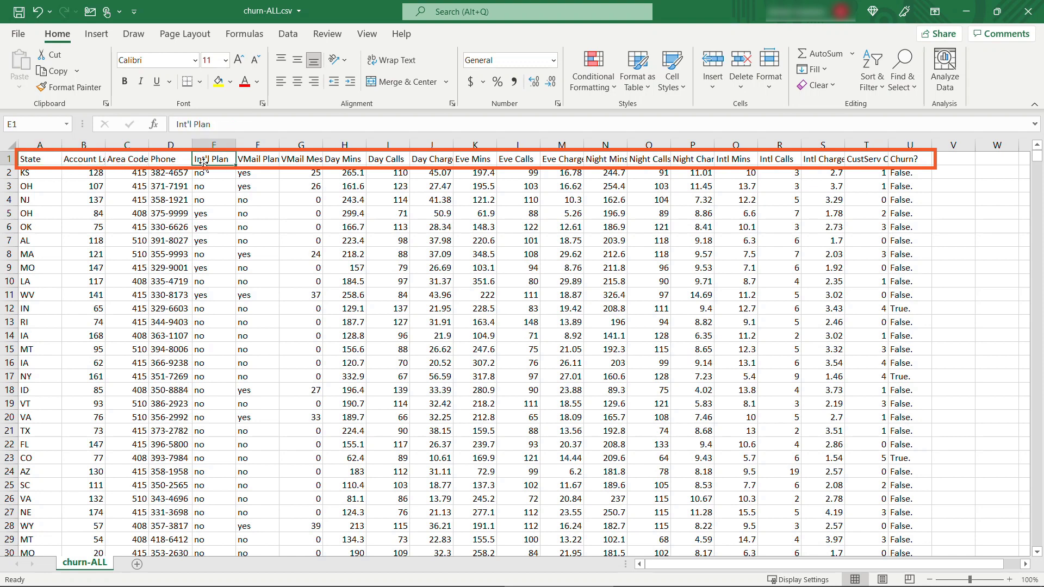
left_click(242, 157)
left_click(381, 158)
left_click(494, 159)
left_click_drag(563, 159, 927, 158)
left_click(924, 159)
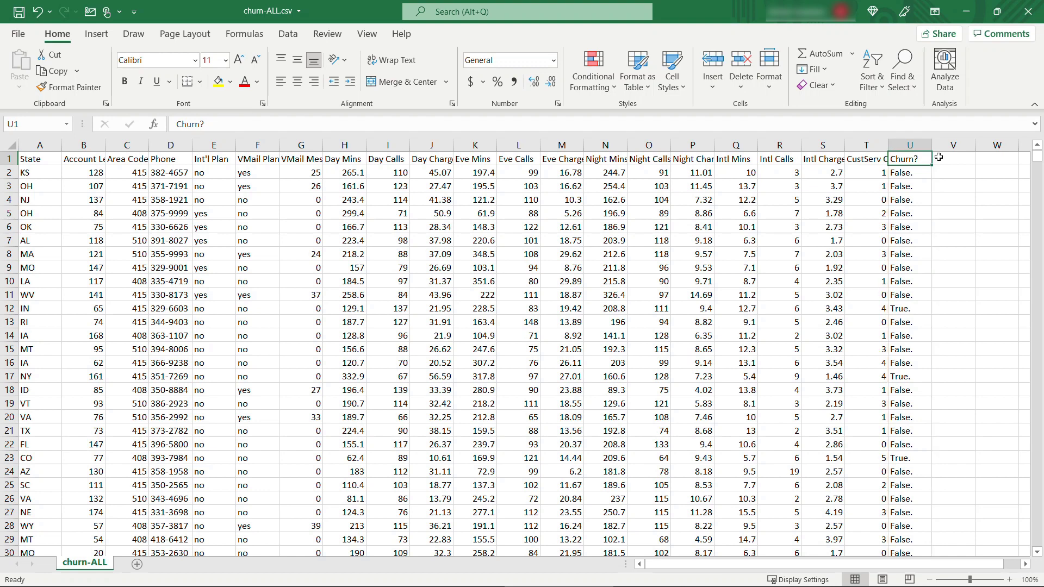
- Open churn-PREDICTION.csv in Excel and select its empty Churn? column U
key("alt+Tab")
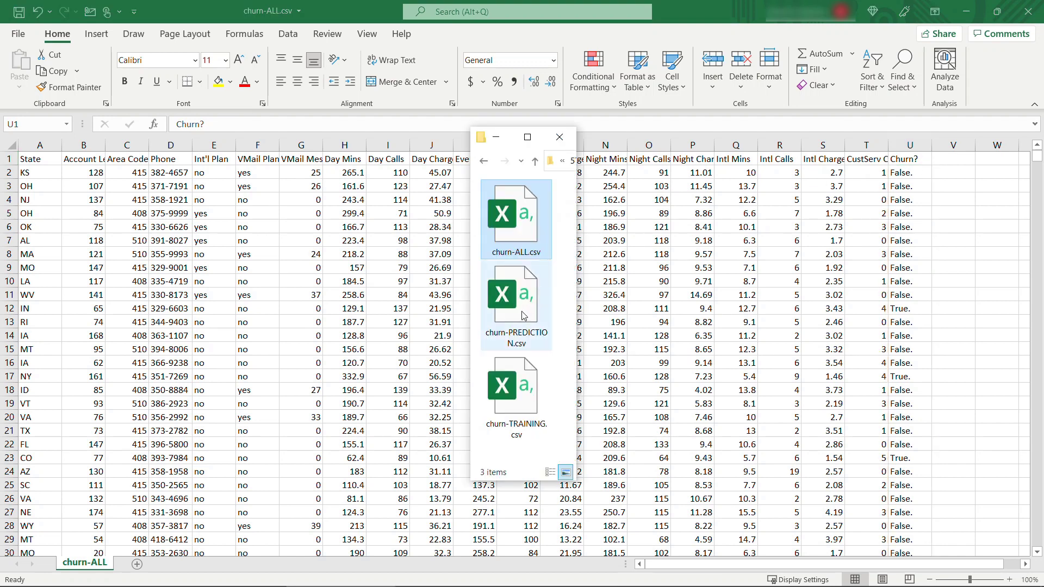
left_click(519, 422)
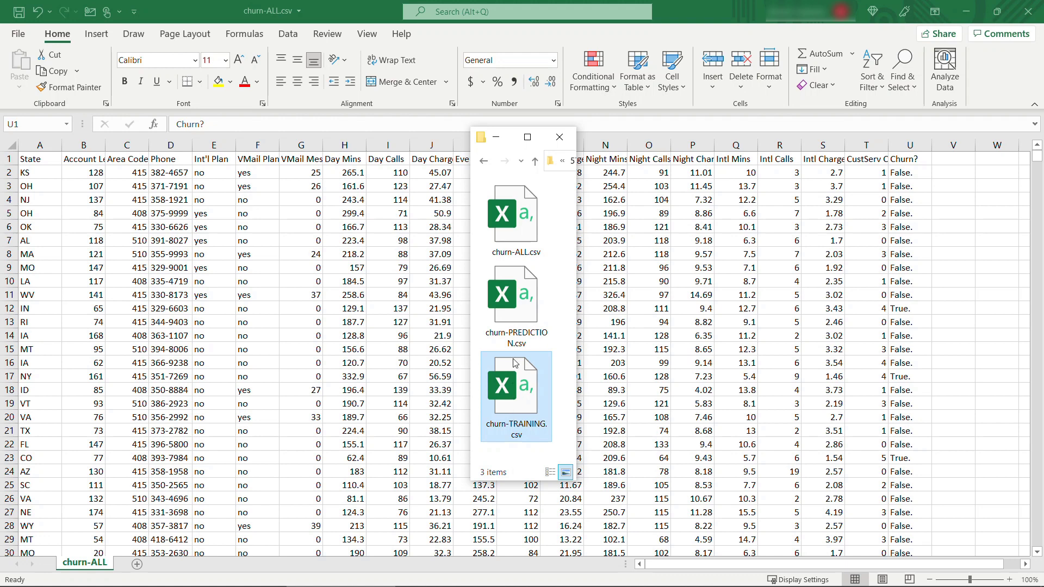
left_click(521, 310)
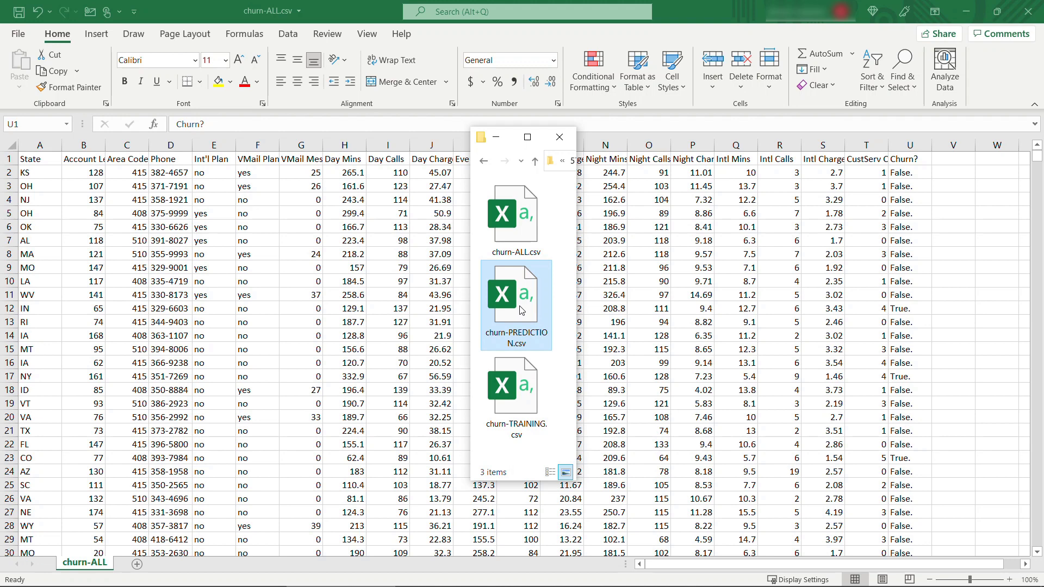
double_click(521, 309)
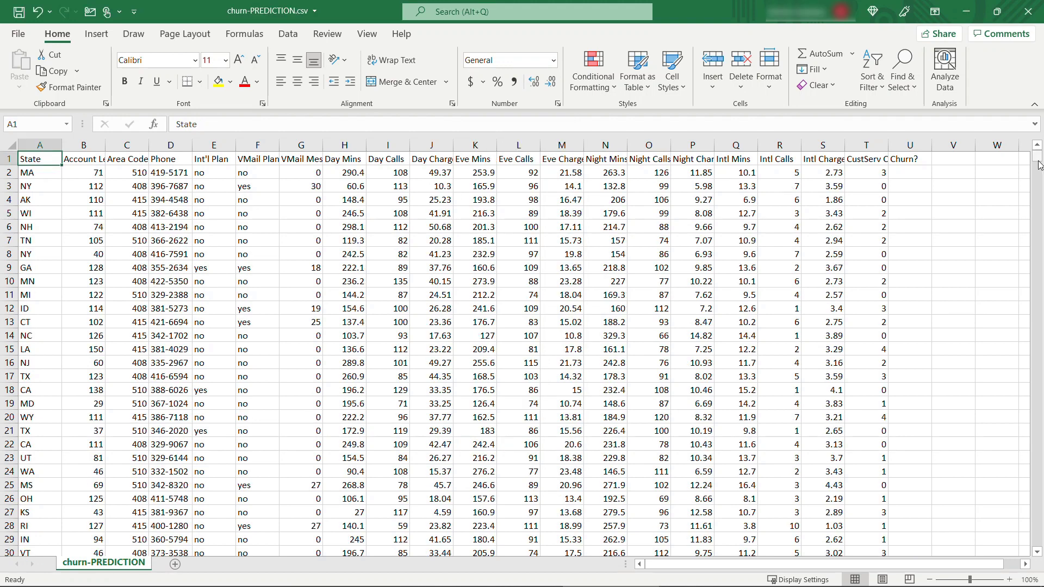
left_click(910, 145)
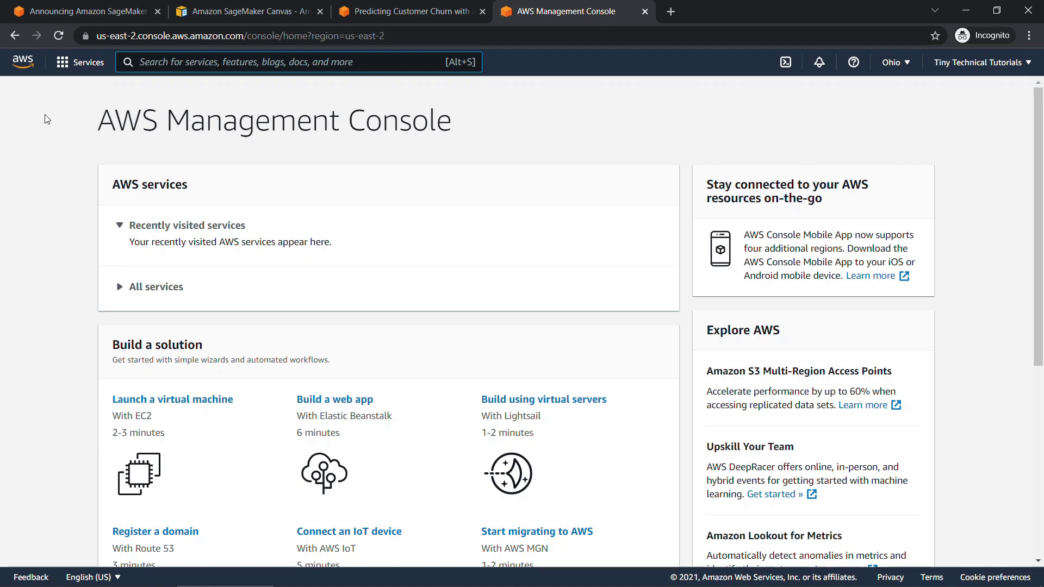
- Search for sagemaker, open Amazon SageMaker, and go to the Canvas domain setup
type("sagemaker")
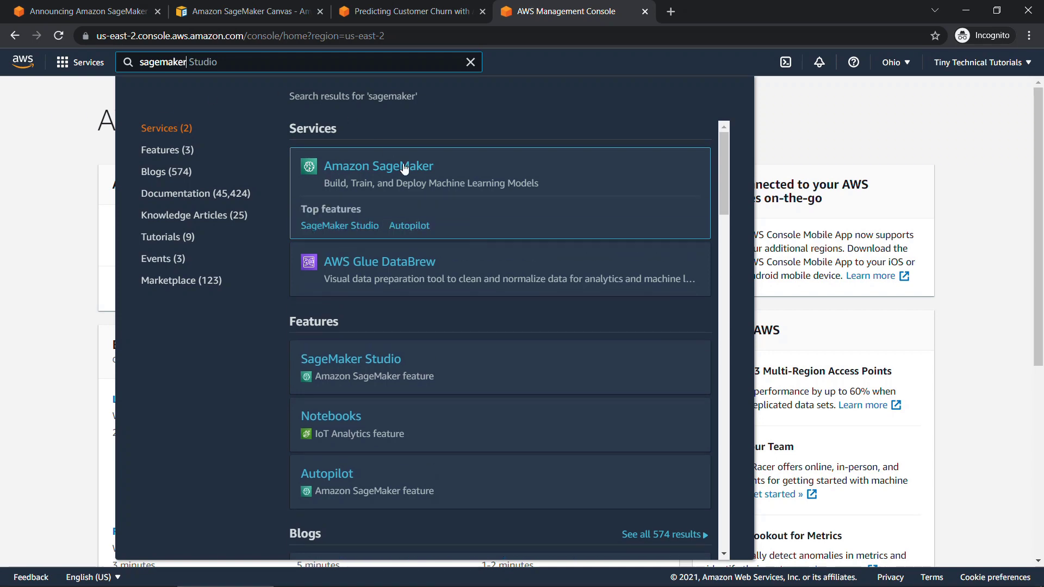
left_click(404, 169)
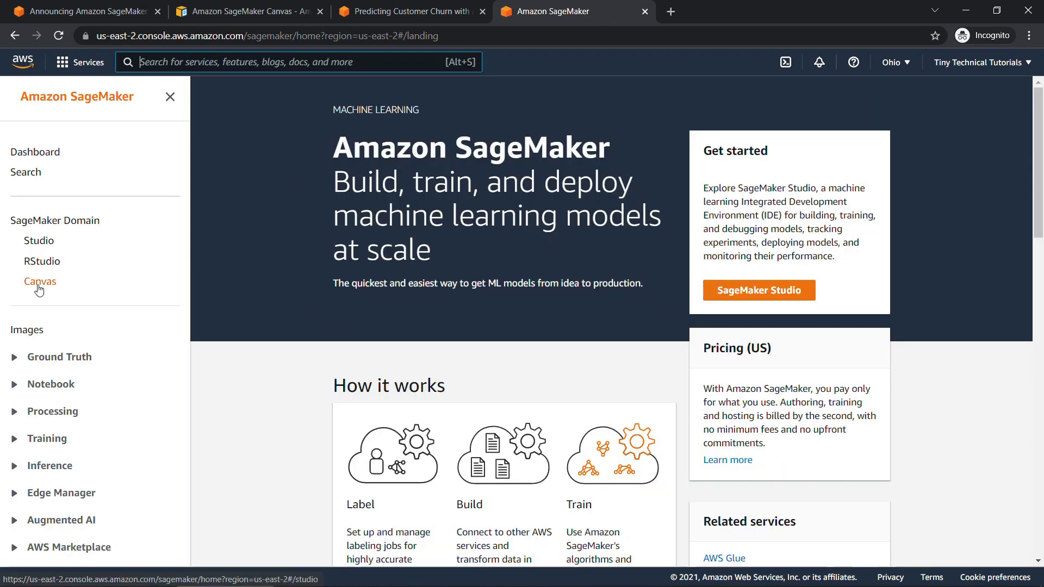
left_click(38, 287)
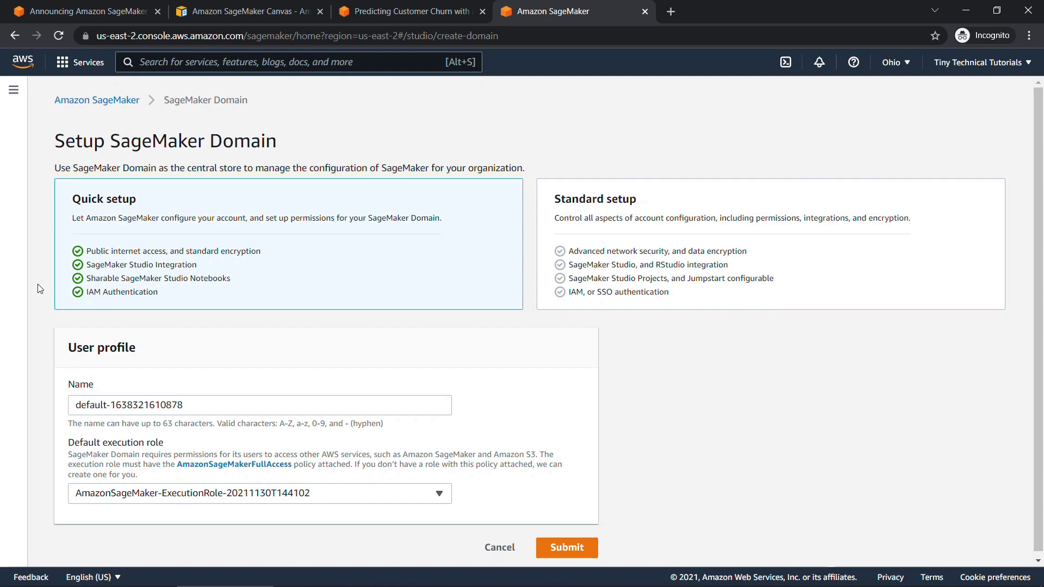
- Keep the existing execution role and submit the Quick setup SageMaker Domain
scroll(40, 288, "down", 1)
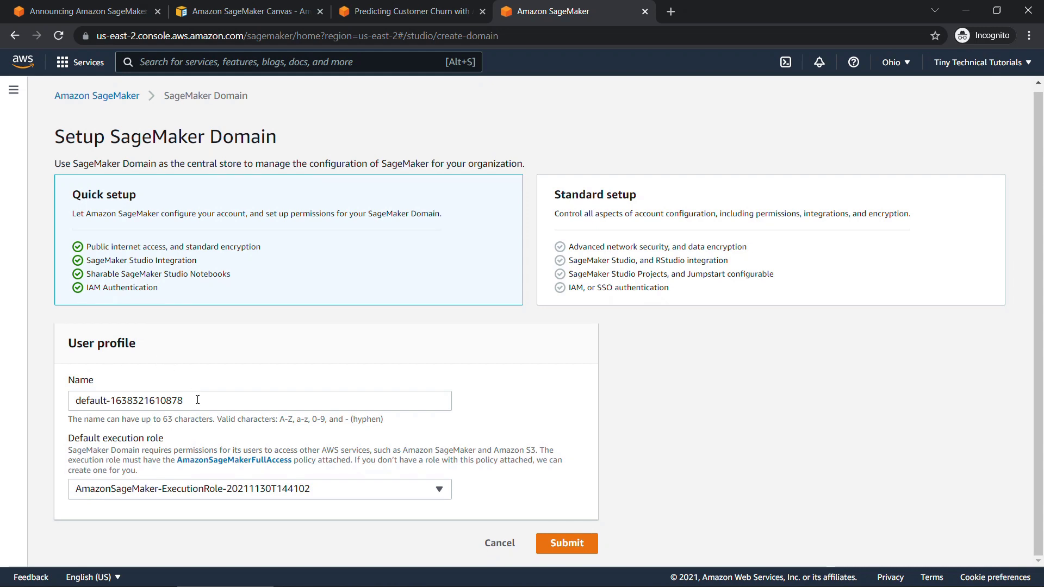
left_click(371, 496)
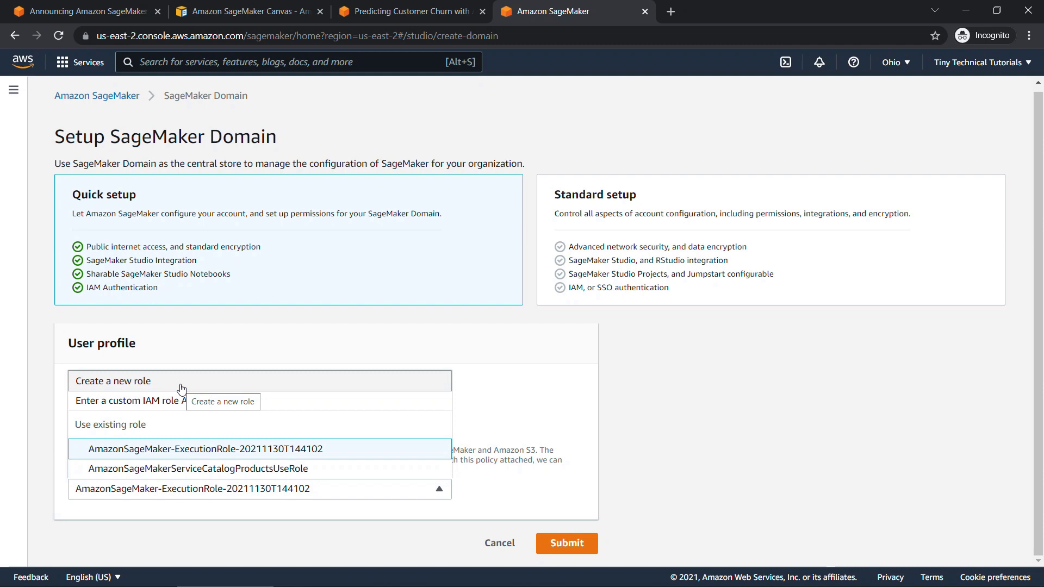
left_click(527, 477)
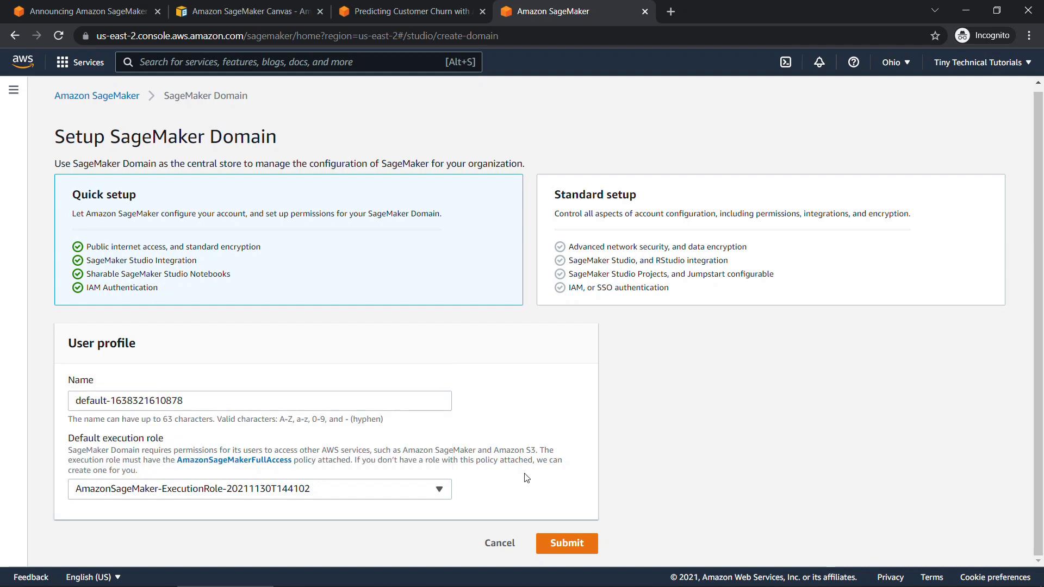
left_click(563, 544)
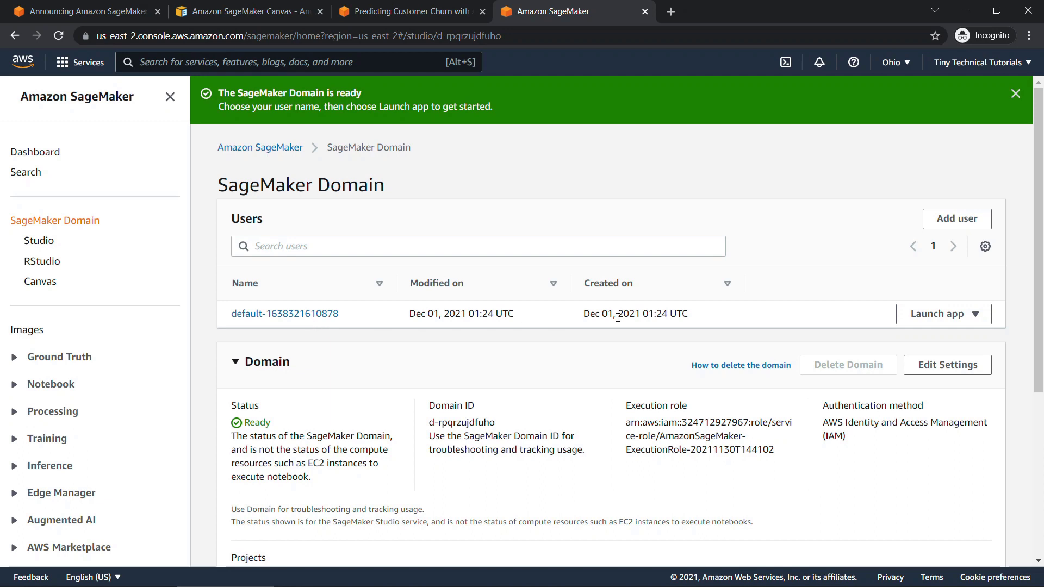
- Launch the Canvas app for the domain's default user
left_click(937, 315)
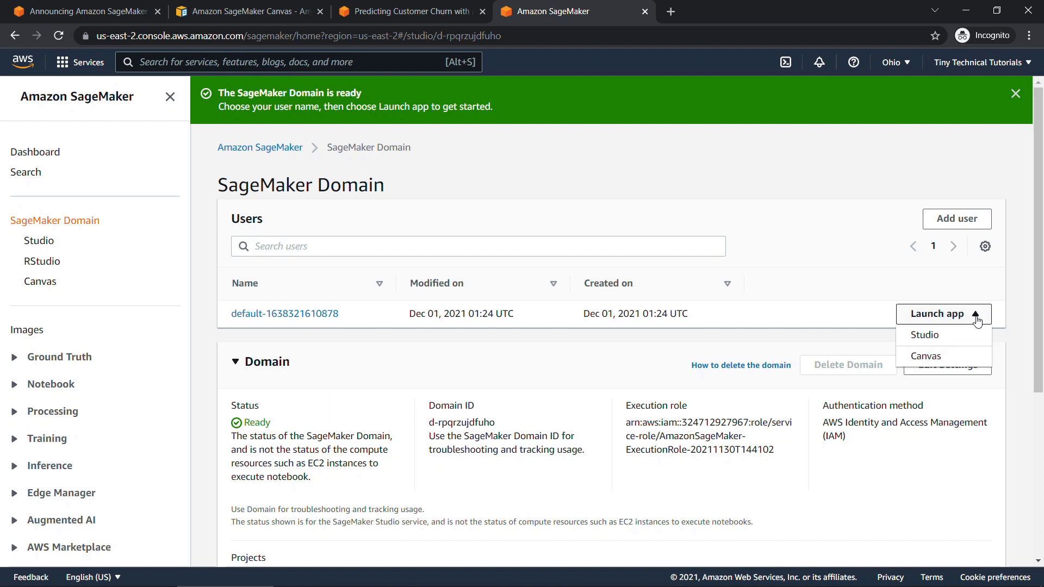
left_click(929, 357)
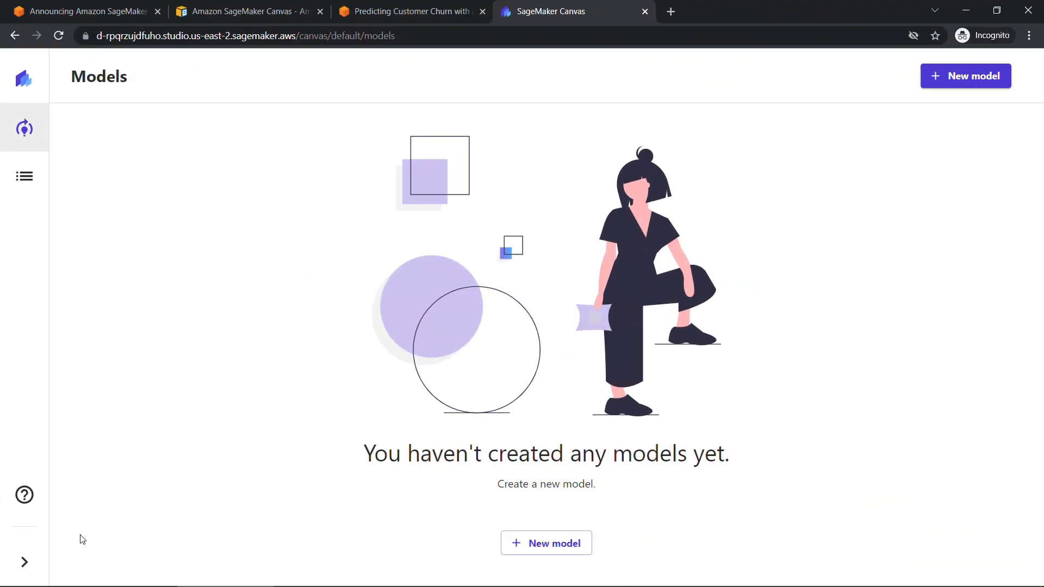
- View the Canvas getting-started guide up to the data selection step, then close it
left_click(22, 498)
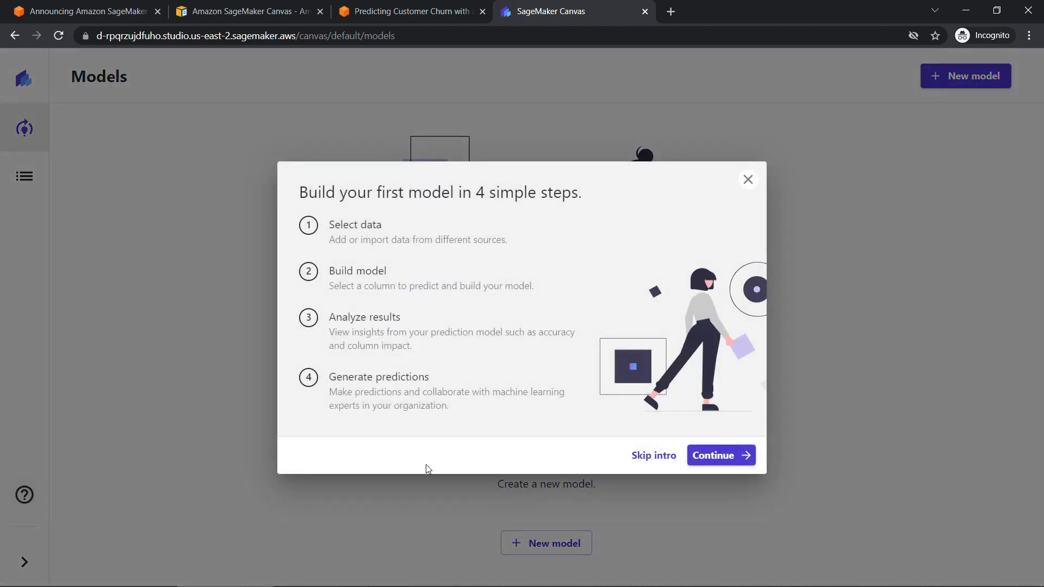
left_click(700, 456)
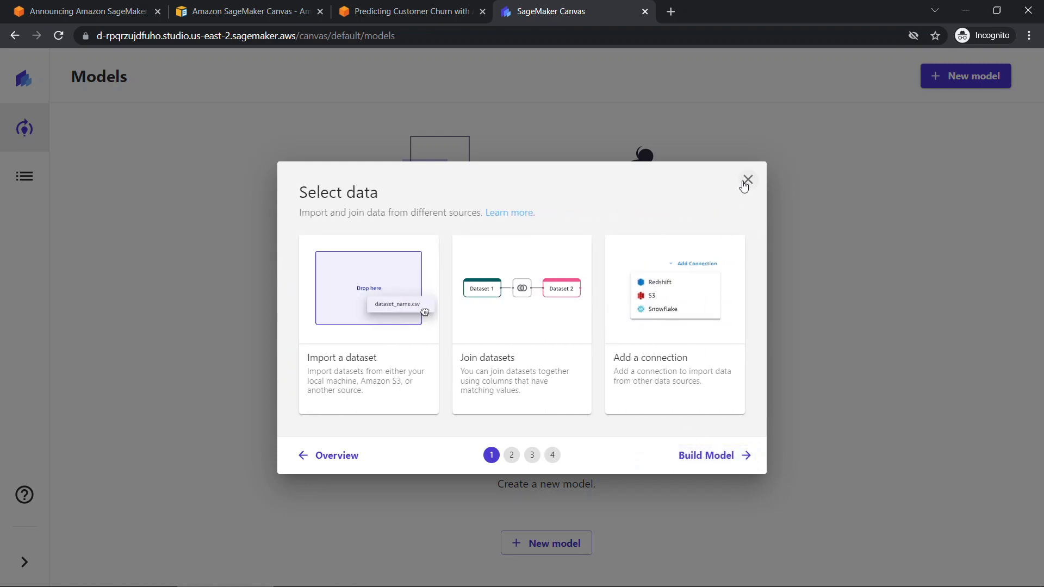
left_click(746, 181)
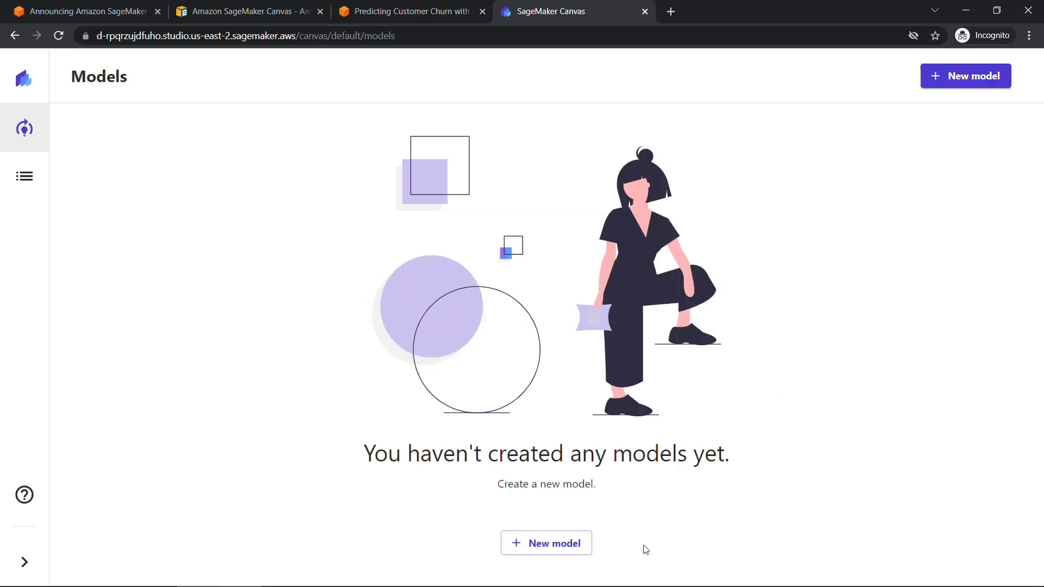
- Create the Customer Churn model, start its data import, and return to the Canvas docs
left_click(537, 549)
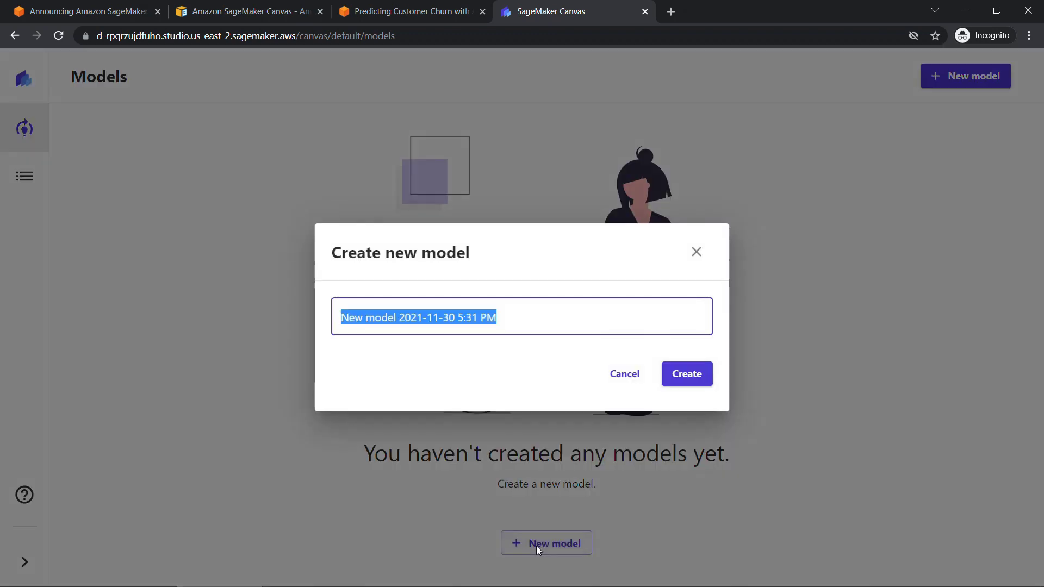
type("Customer Churn")
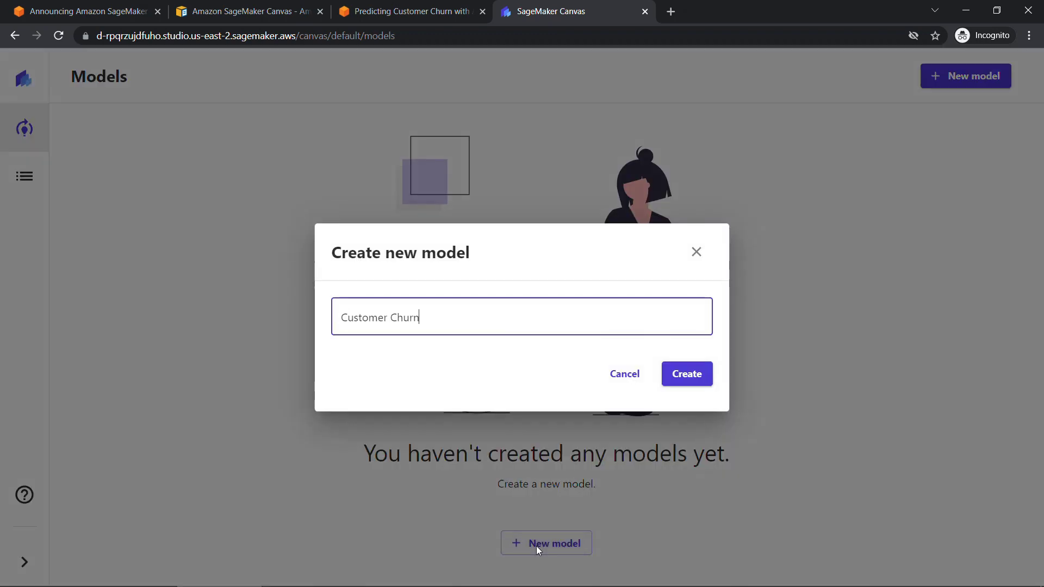
left_click(689, 380)
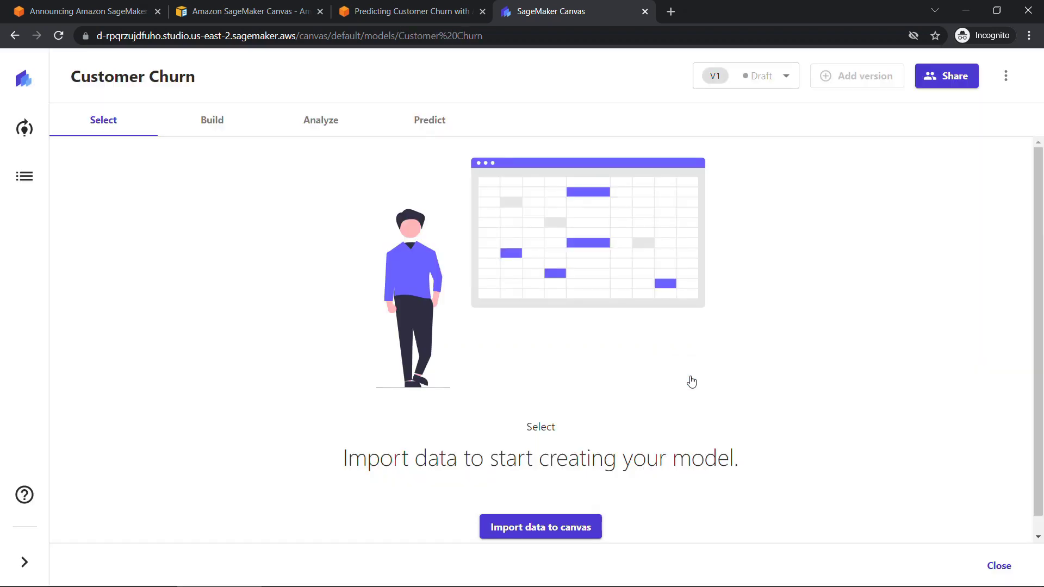
left_click(566, 530)
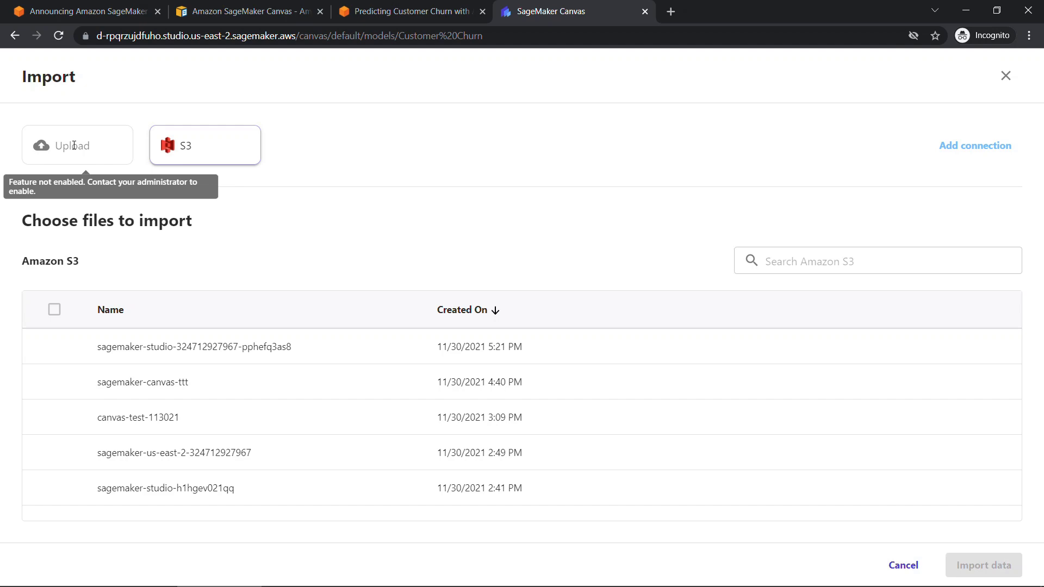
left_click(235, 15)
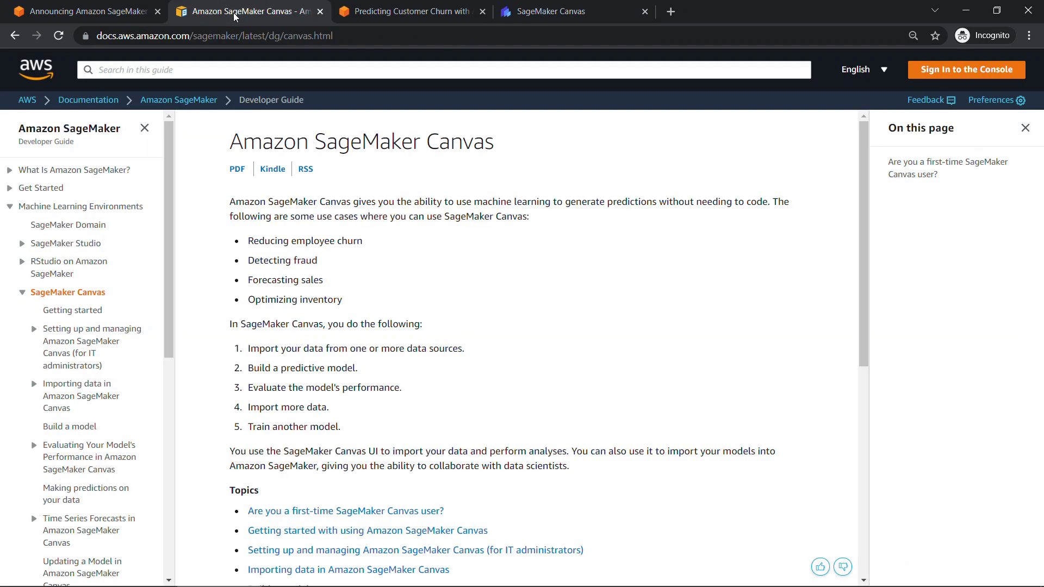
- Review the Canvas setup guide, then start an upload to the empty sagemaker-canvas-ttt S3 bucket
left_click(88, 333)
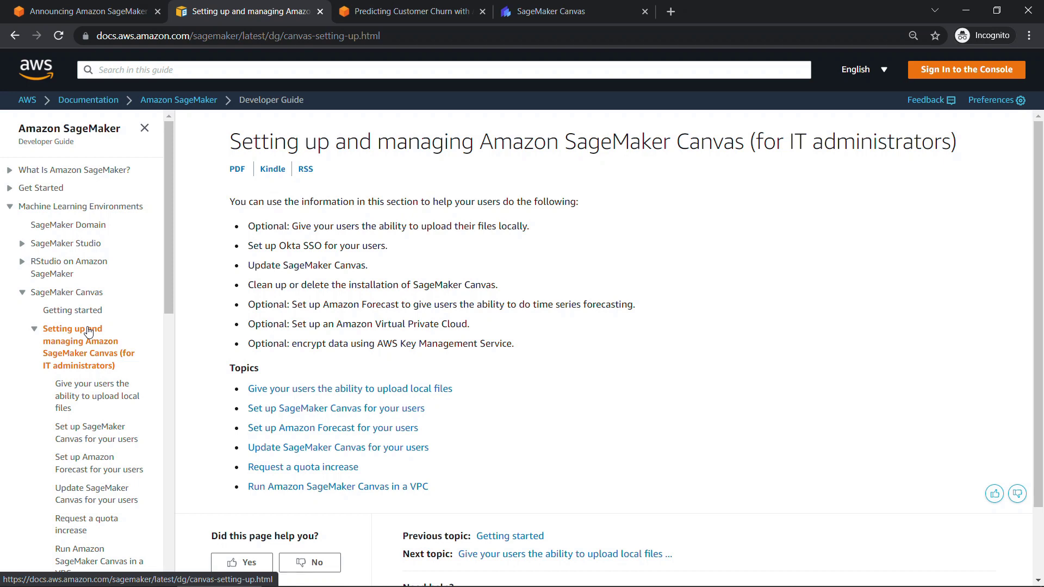
left_click(533, 12)
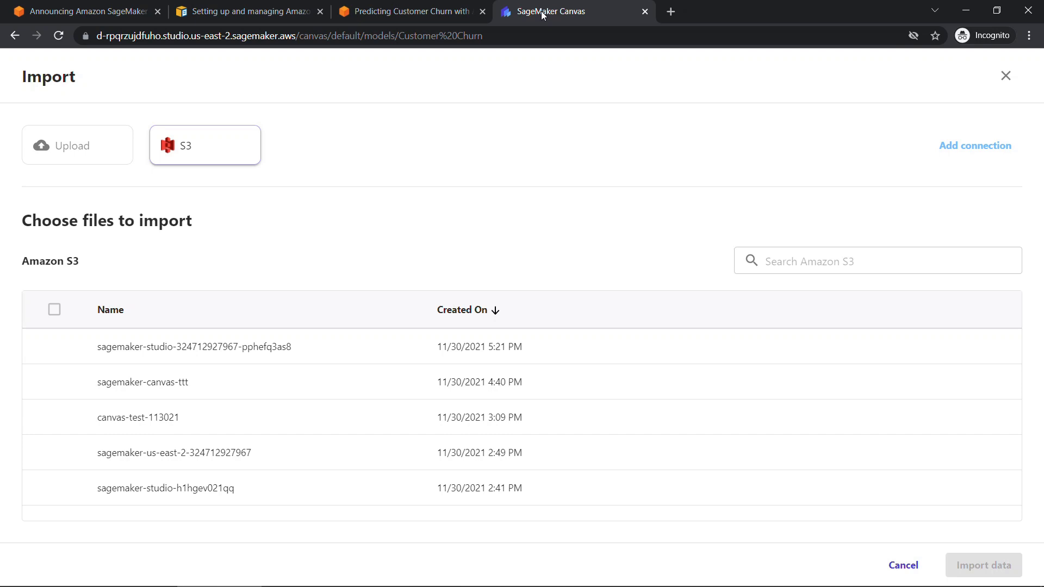
left_click(672, 12)
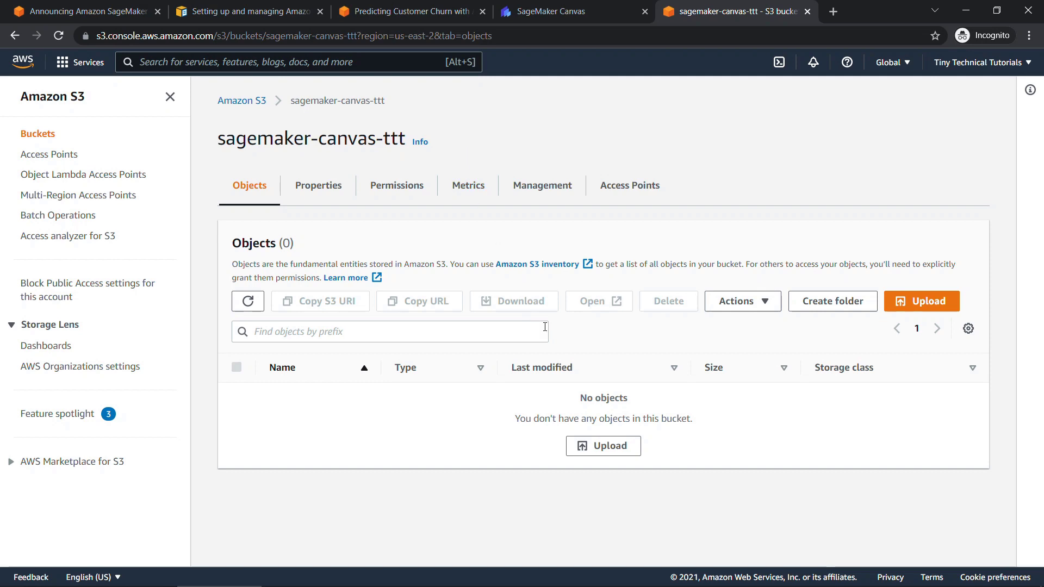
left_click(610, 450)
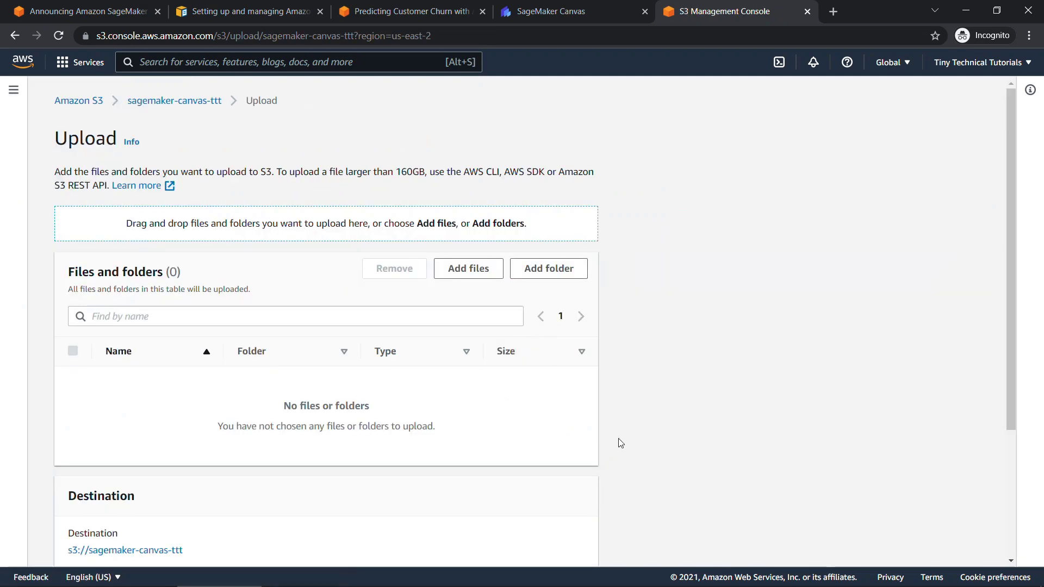
- Upload churn-TRAINING.csv and churn-PREDICTION.csv from local files into the sagemaker-canvas-ttt bucket
key("alt+Tab")
left_click(516, 411)
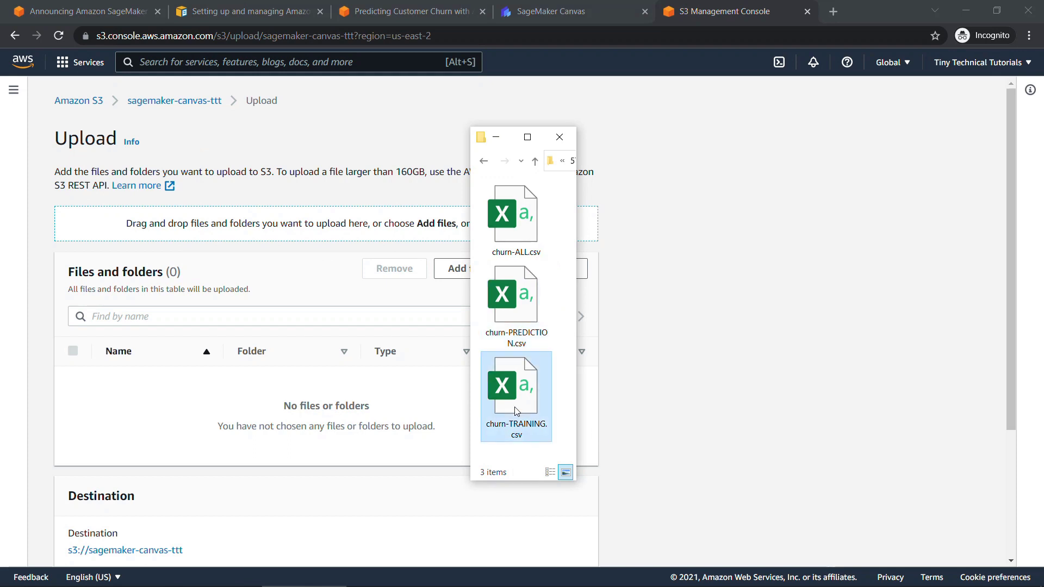
left_click(523, 311, "ctrl")
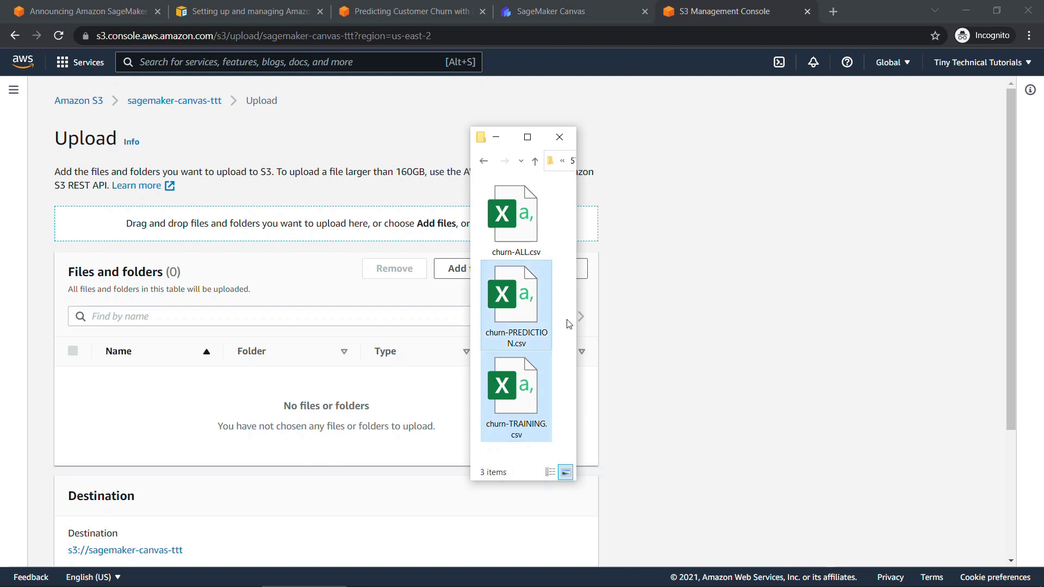
left_click_drag(530, 307, 375, 244)
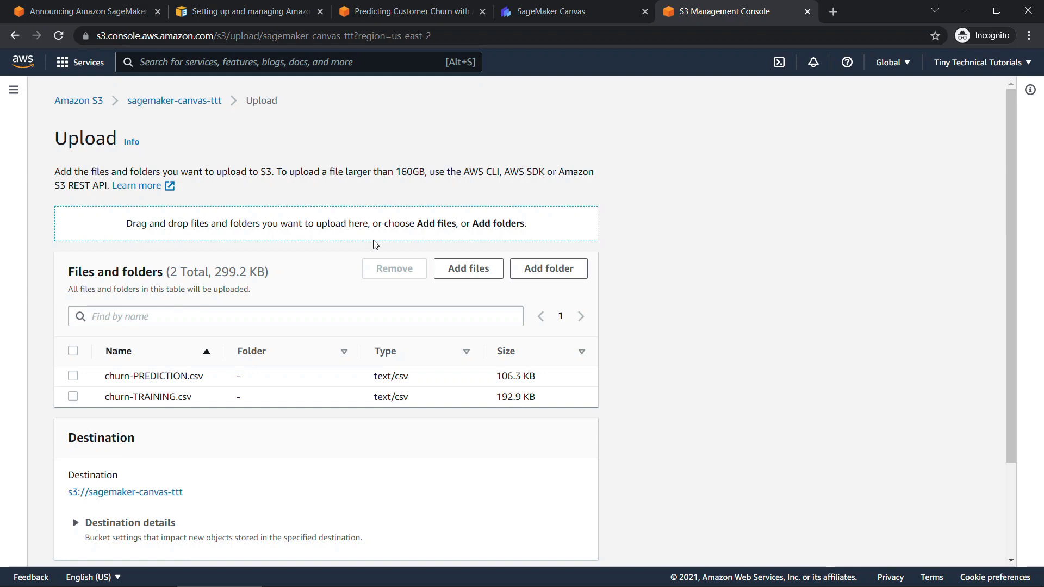
scroll(407, 244, "down", 3)
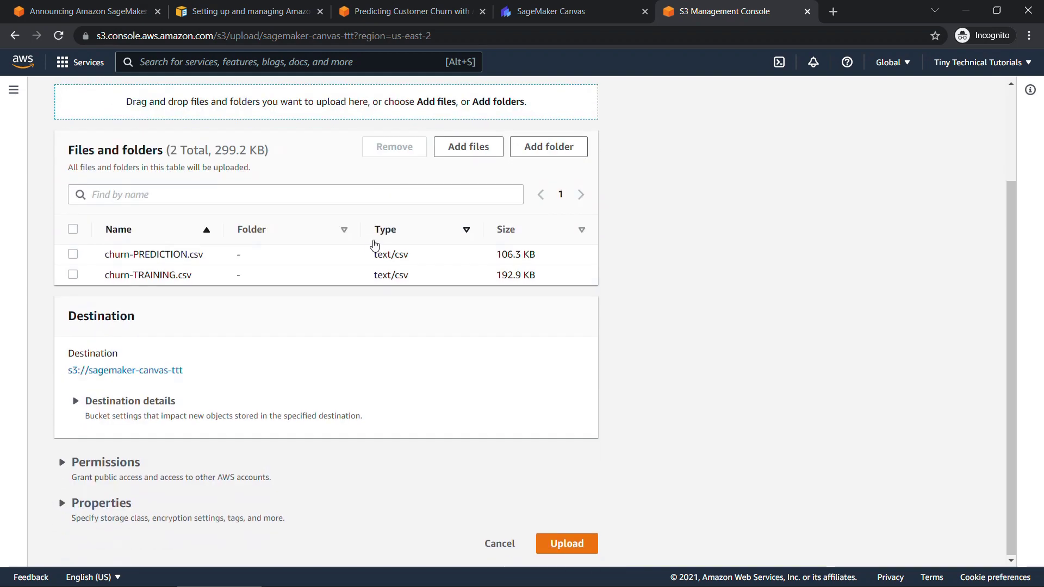
left_click(565, 542)
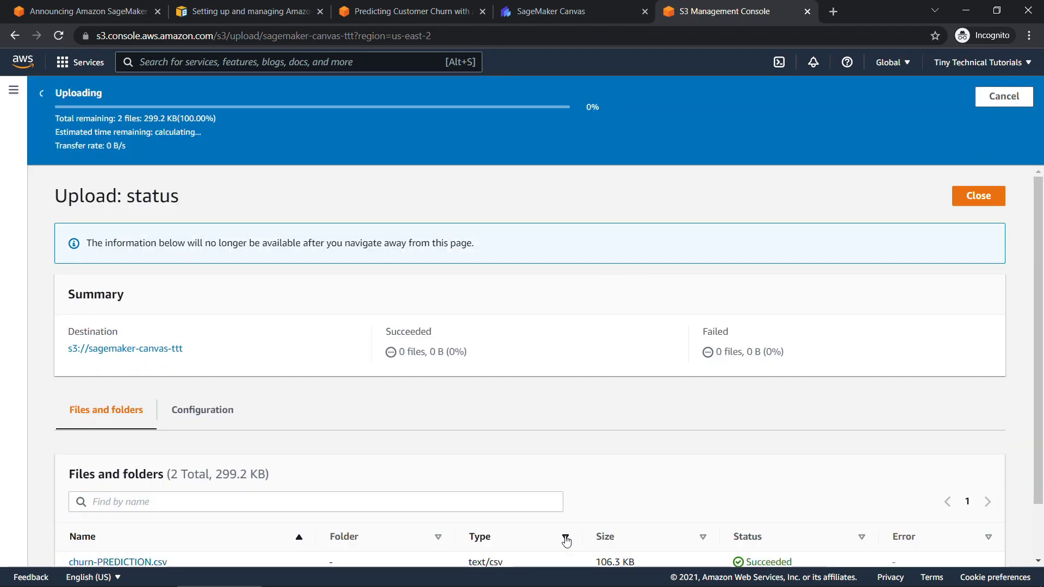
- Import churn-TRAINING.csv from the sagemaker-canvas-ttt bucket and select it as the training dataset
left_click(524, 14)
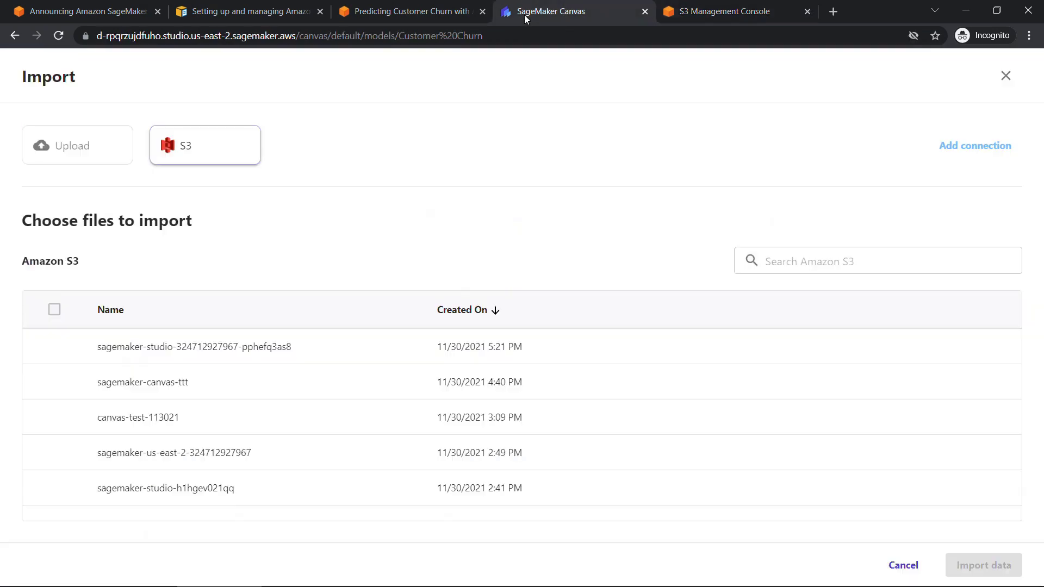
left_click(148, 387)
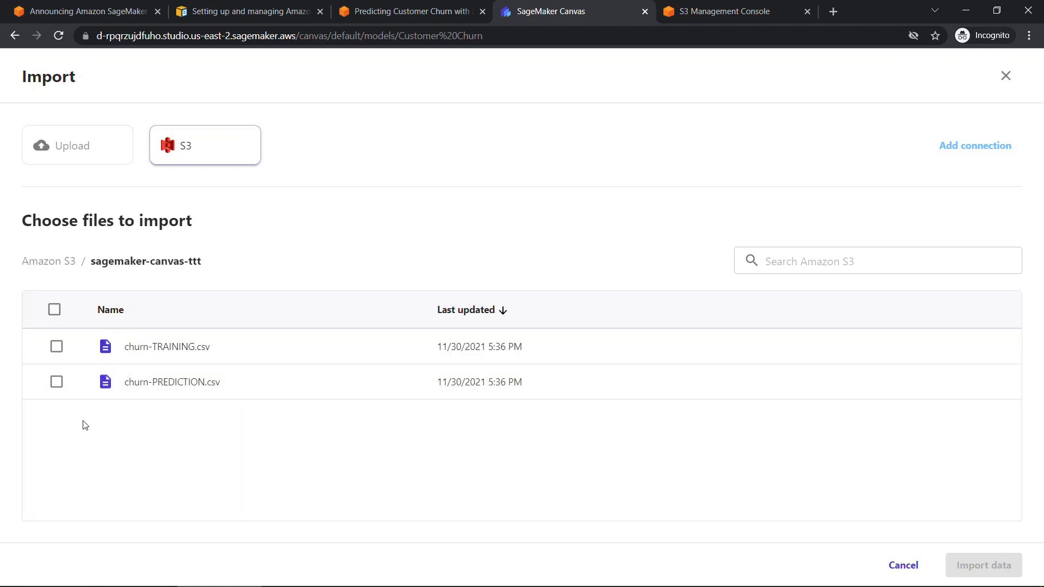
left_click(55, 348)
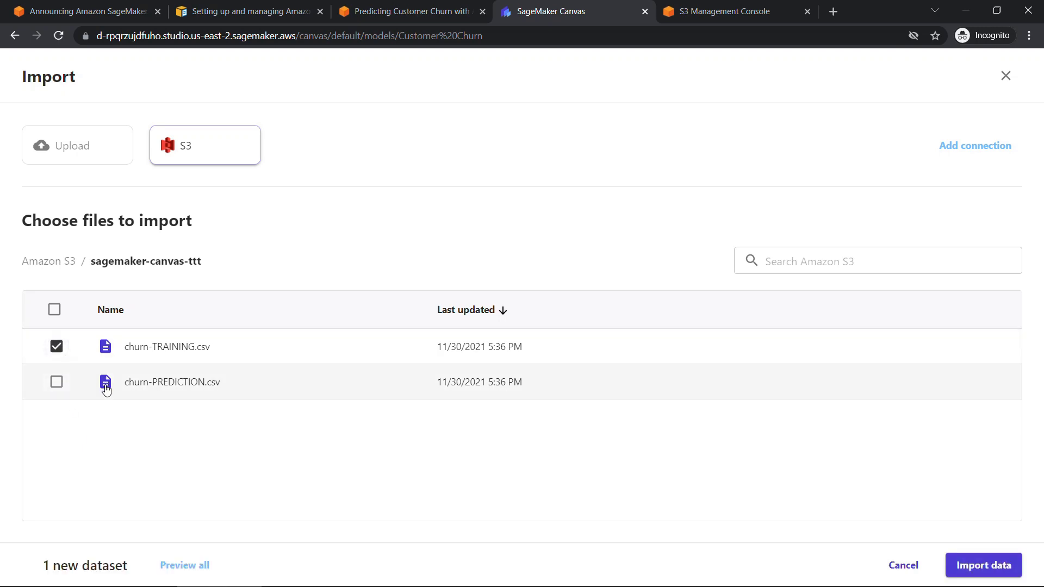
left_click(972, 566)
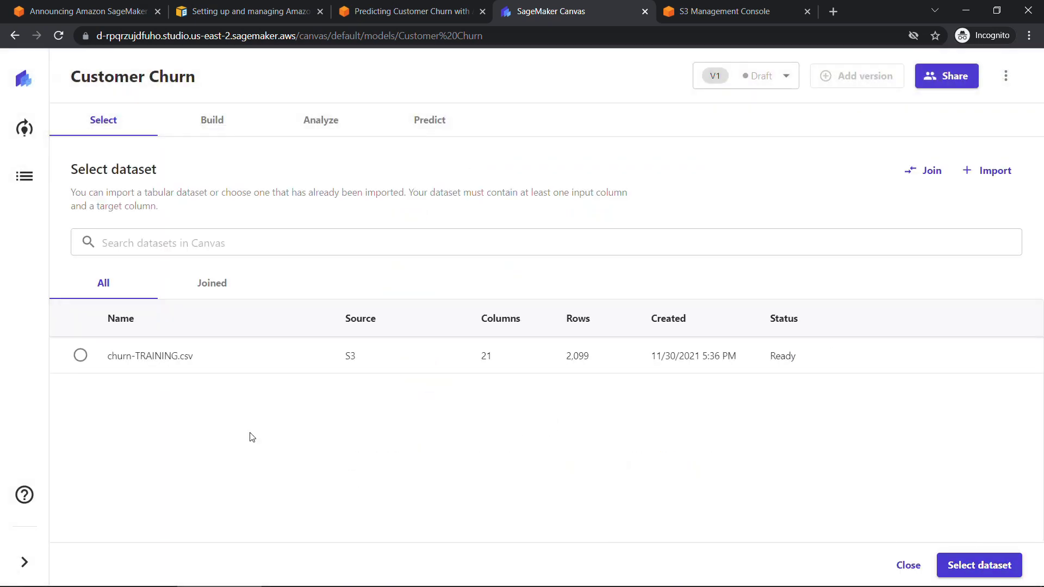
left_click(80, 359)
- Confirm churn-TRAINING.csv and choose Churn? as the target column (False 86.66%, True 13.34%)
left_click(976, 568)
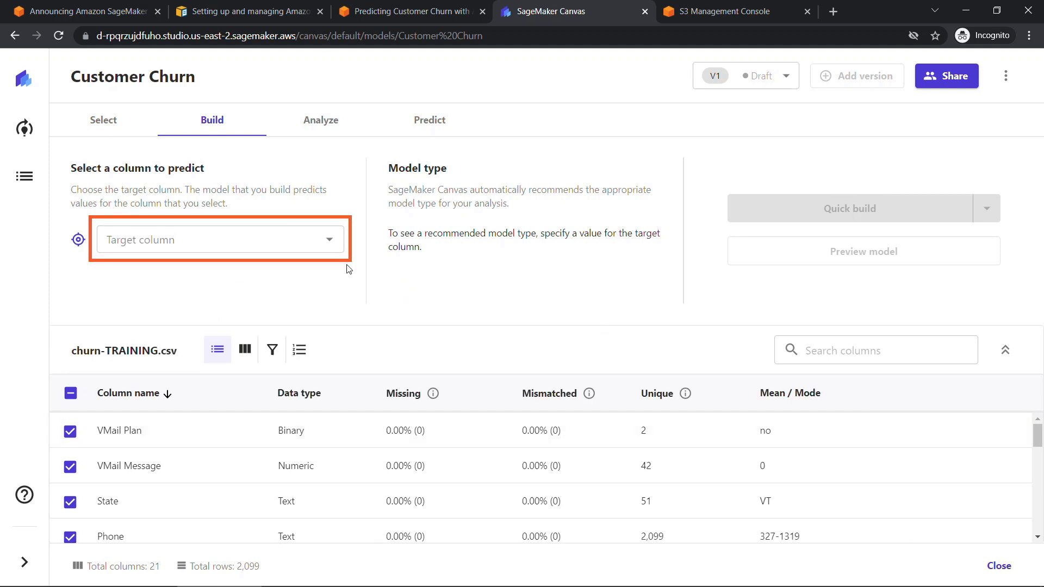
left_click(335, 249)
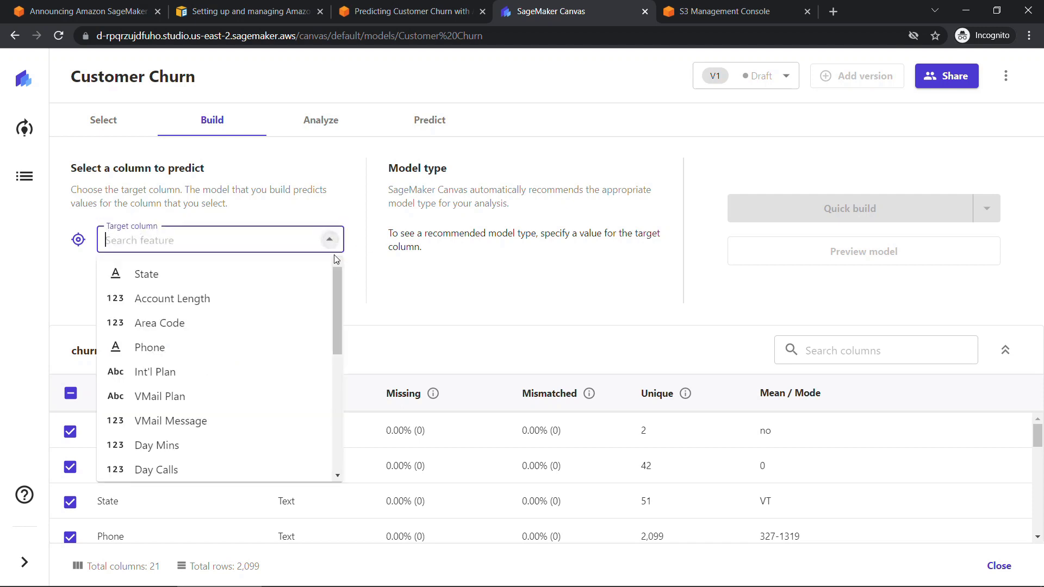
left_click_drag(338, 275, 345, 409)
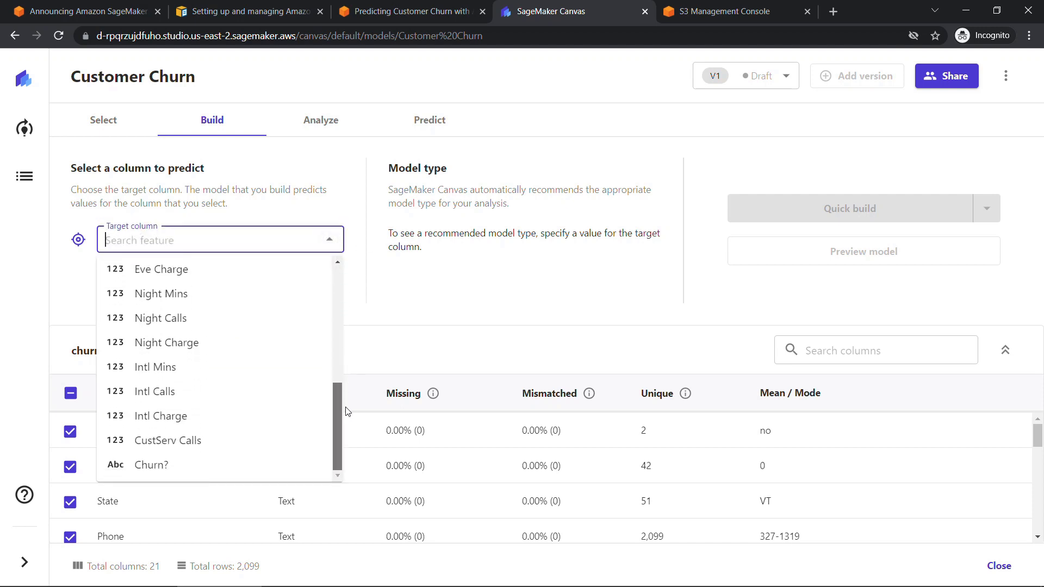
left_click(187, 472)
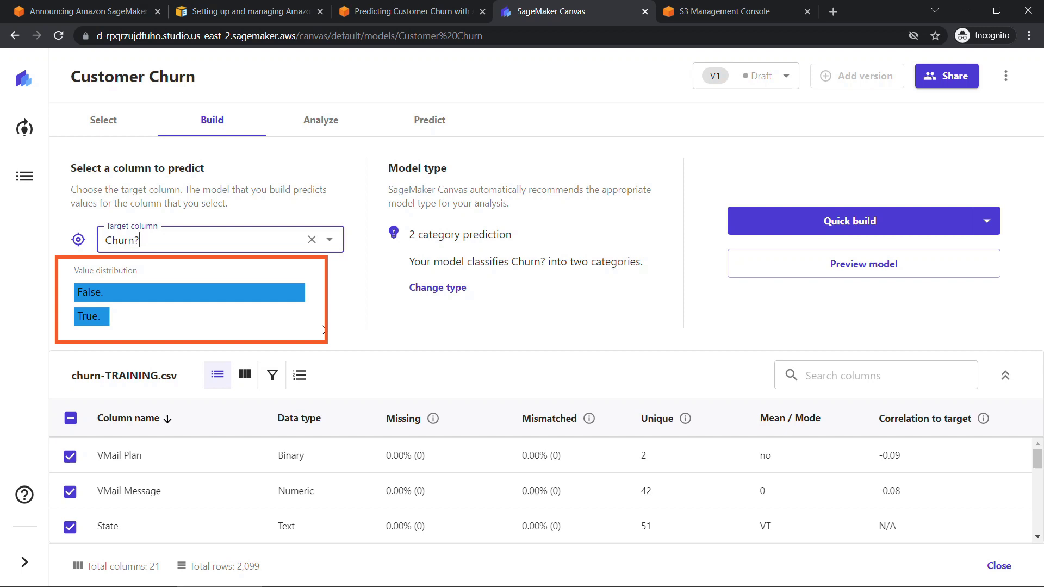
mouse_move(274, 299)
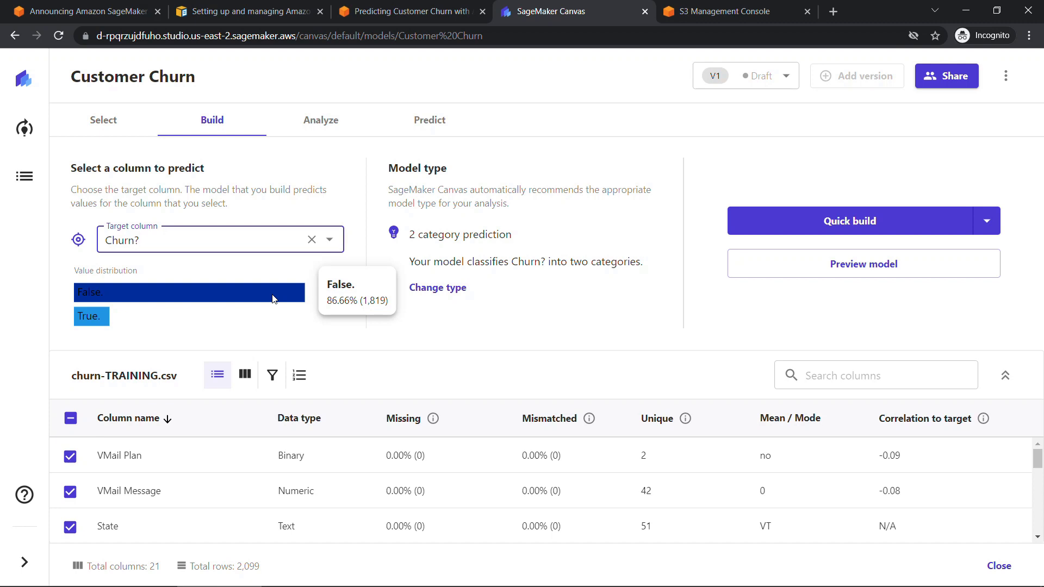
mouse_move(108, 323)
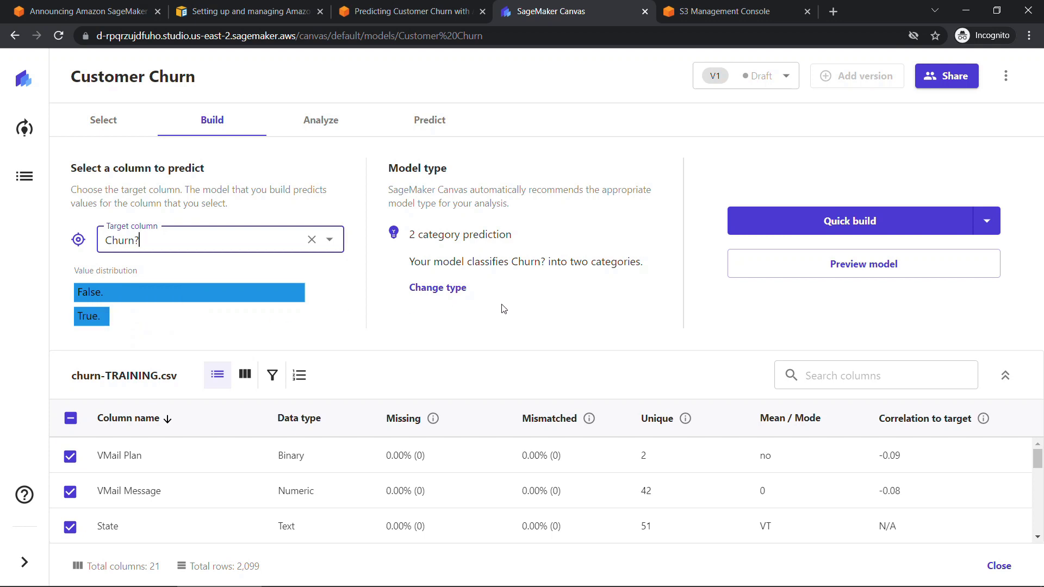
left_click(518, 299)
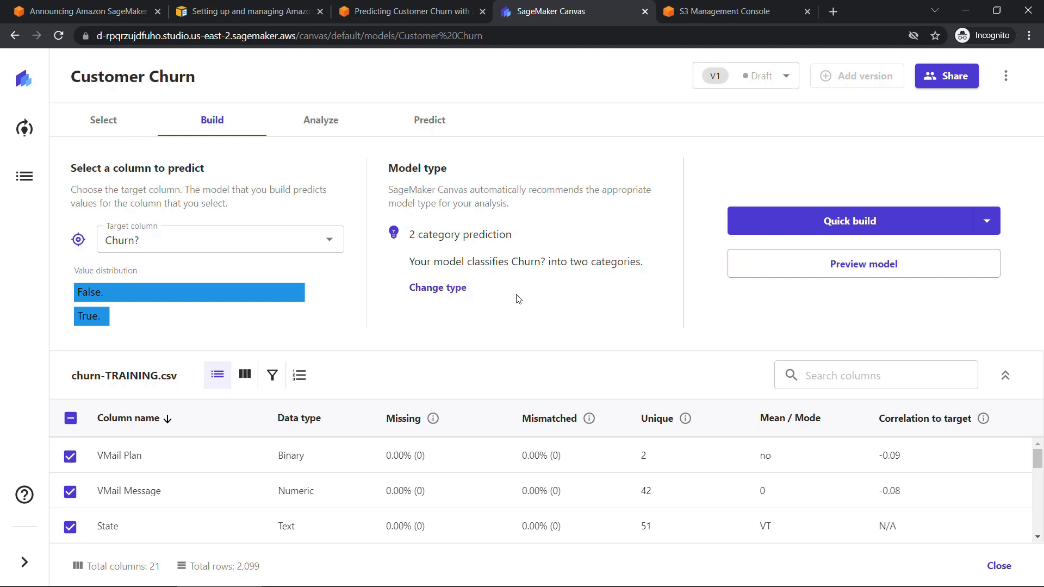
- Keep the recommended 2 category model type and launch a Quick build of Customer Churn
left_click(438, 287)
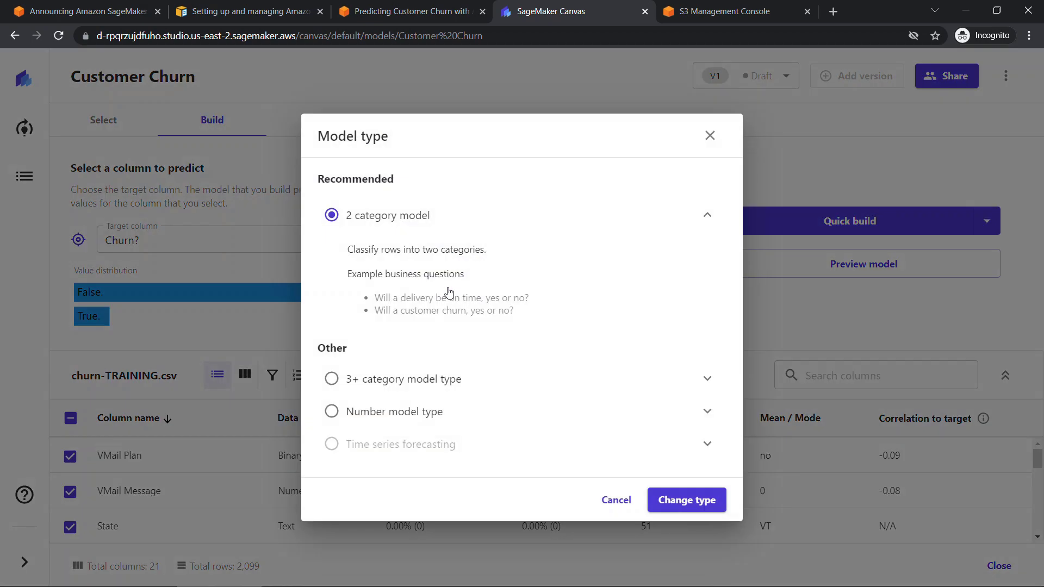
left_click(710, 136)
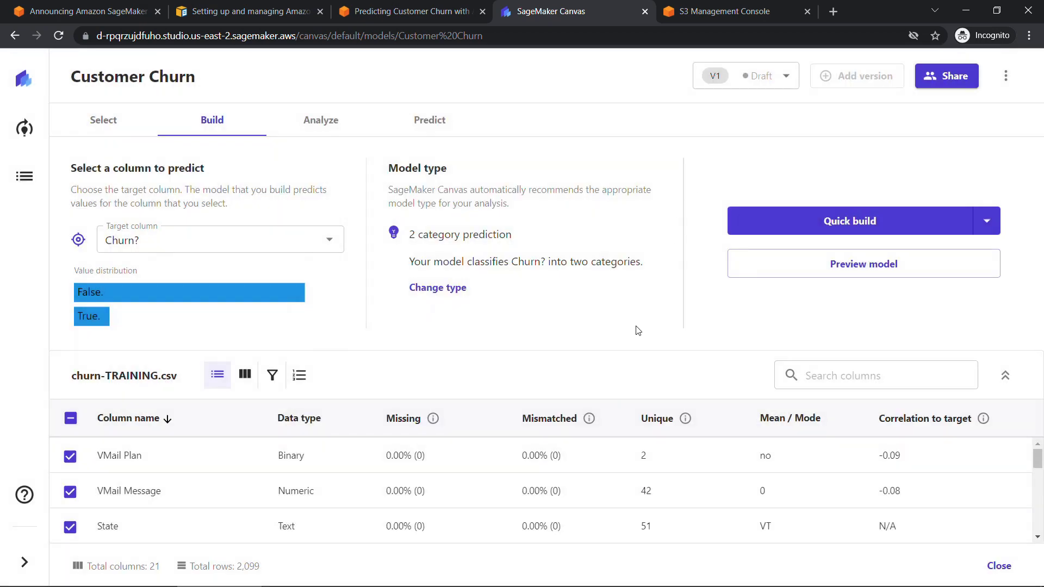
left_click(986, 221)
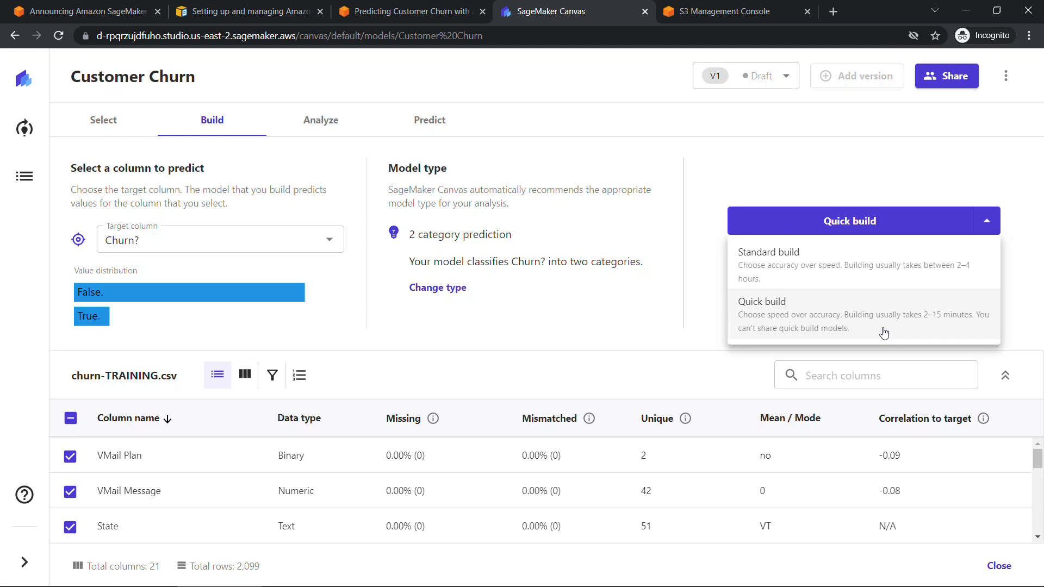
left_click(856, 221)
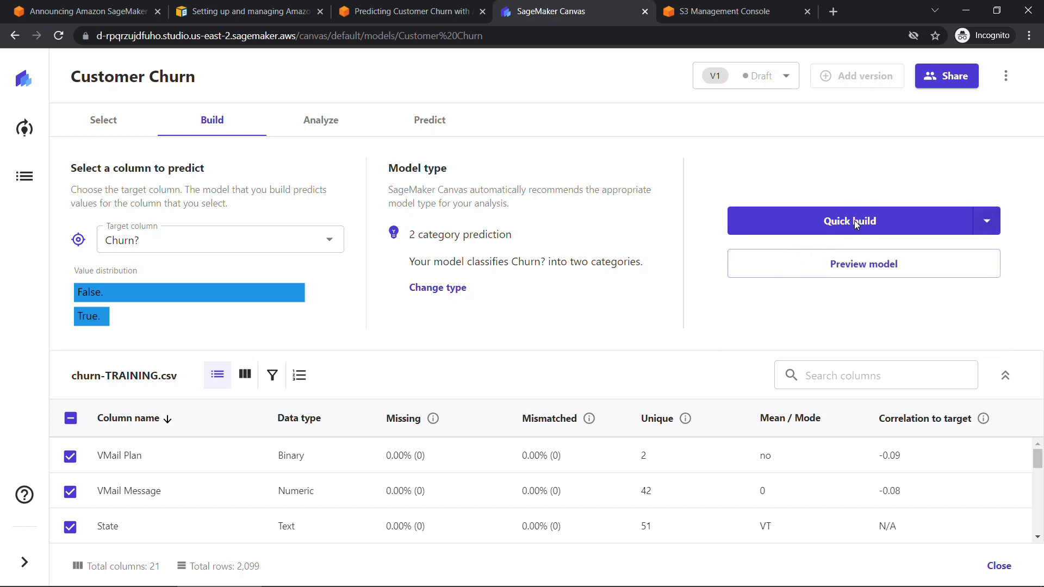
left_click(854, 225)
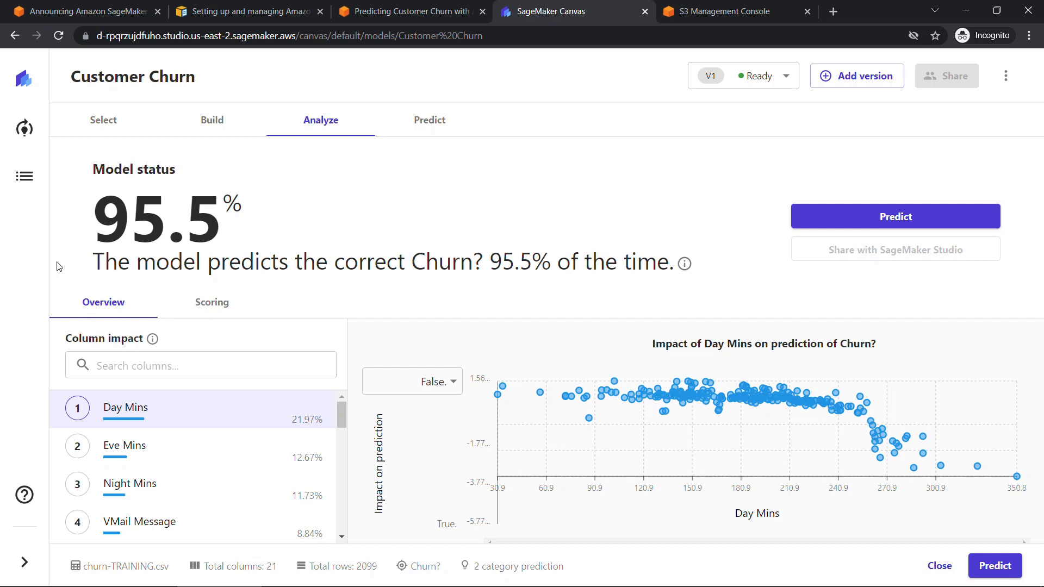
- Review the Overview results: 95.5% accuracy, with Day Mins the top column impact at 21.97%
mouse_move(155, 342)
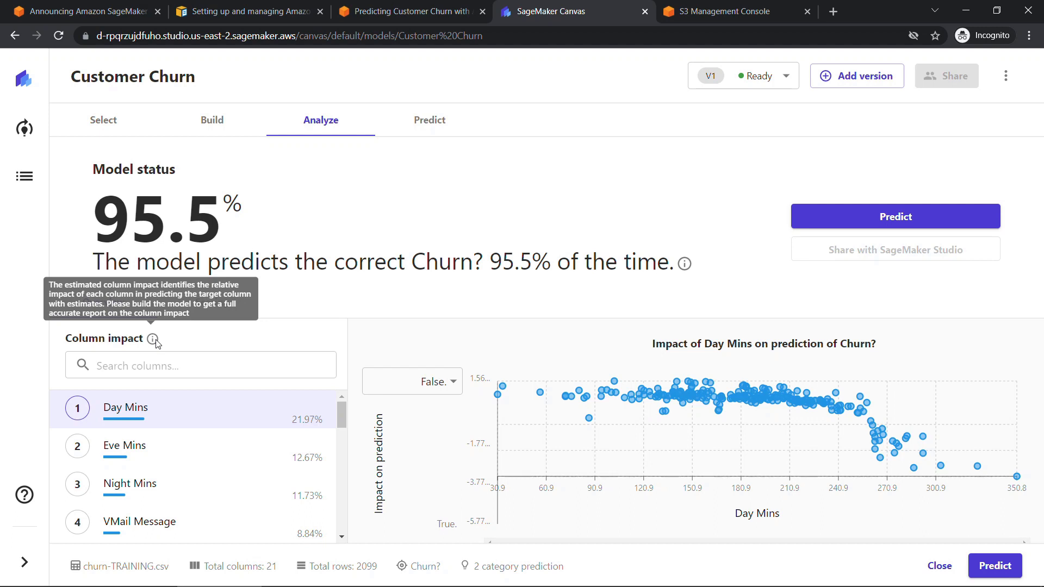
mouse_move(343, 412)
left_mouse_down()
mouse_move(348, 467)
mouse_move(341, 403)
left_mouse_up()
- Inspect the Scoring results and the Advanced metrics confusion matrix, then close the metrics dialog
left_click(221, 305)
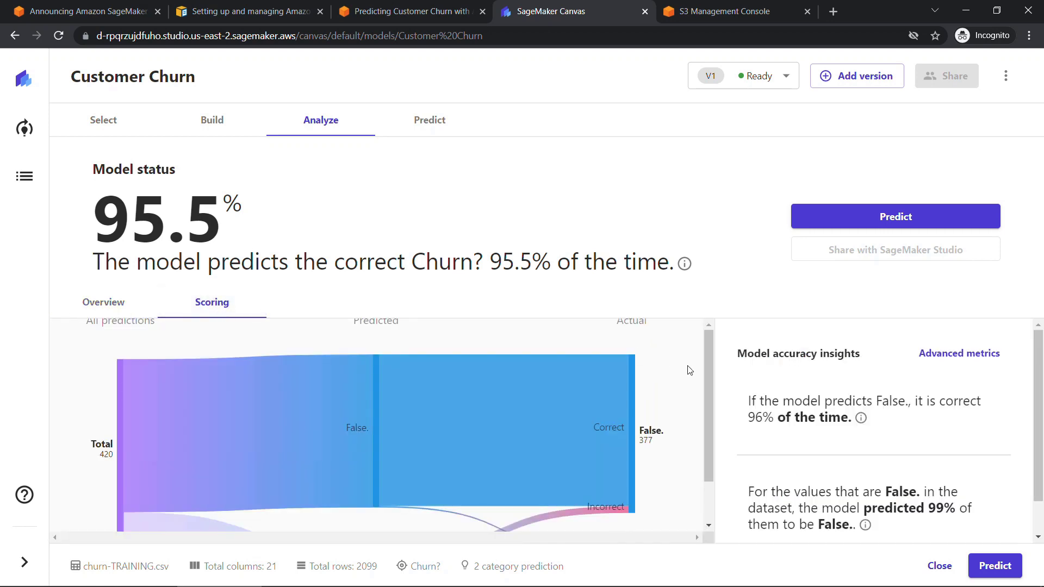
mouse_move(710, 367)
left_mouse_down()
mouse_move(721, 476)
mouse_move(704, 367)
left_mouse_up()
left_click(933, 359)
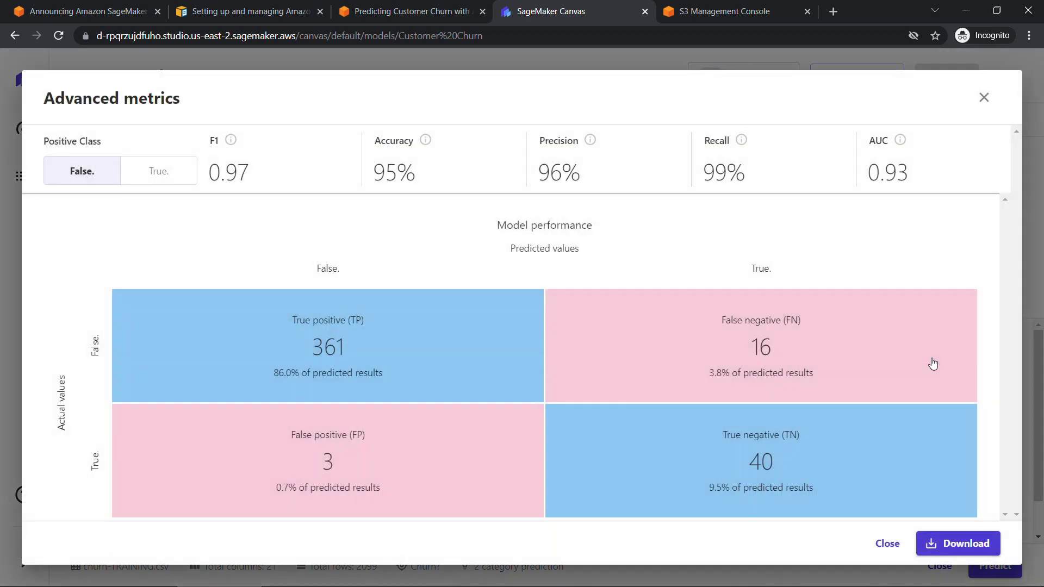
left_click(984, 98)
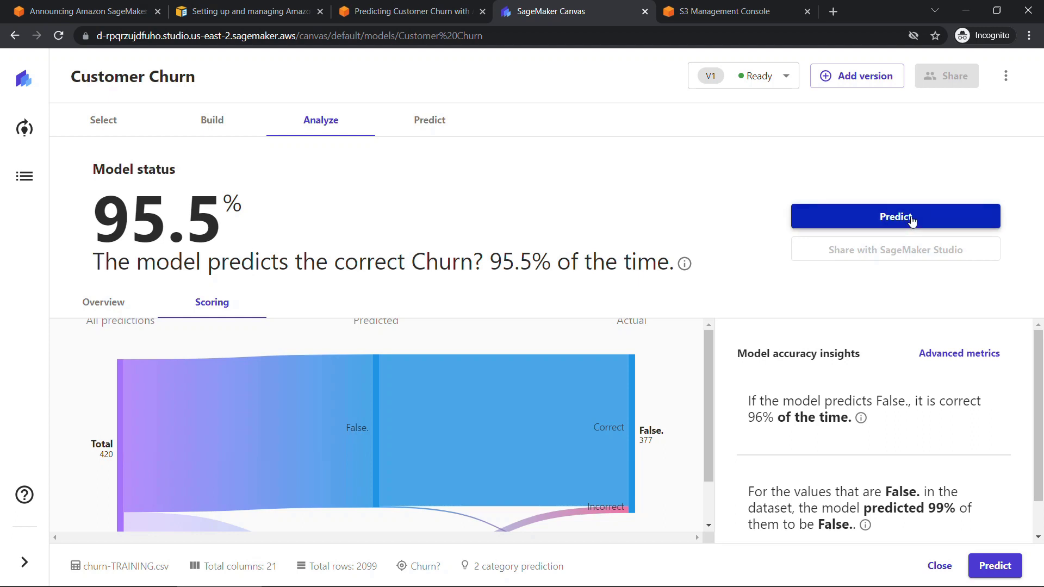
- Start a new prediction dataset import and tick churn-PREDICTION.csv in the sagemaker-canvas-ttt bucket
left_click(911, 221)
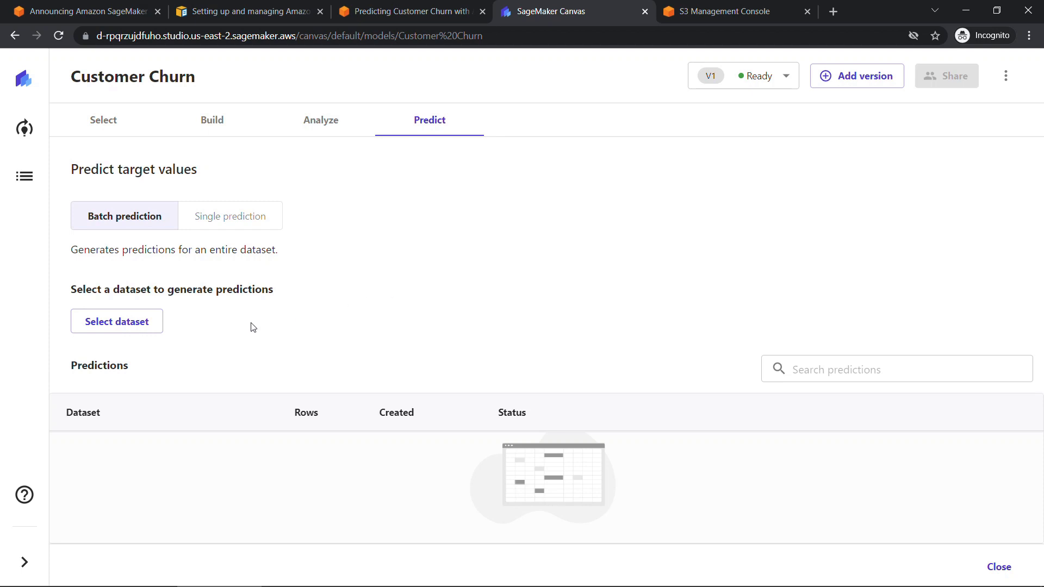
left_click(117, 322)
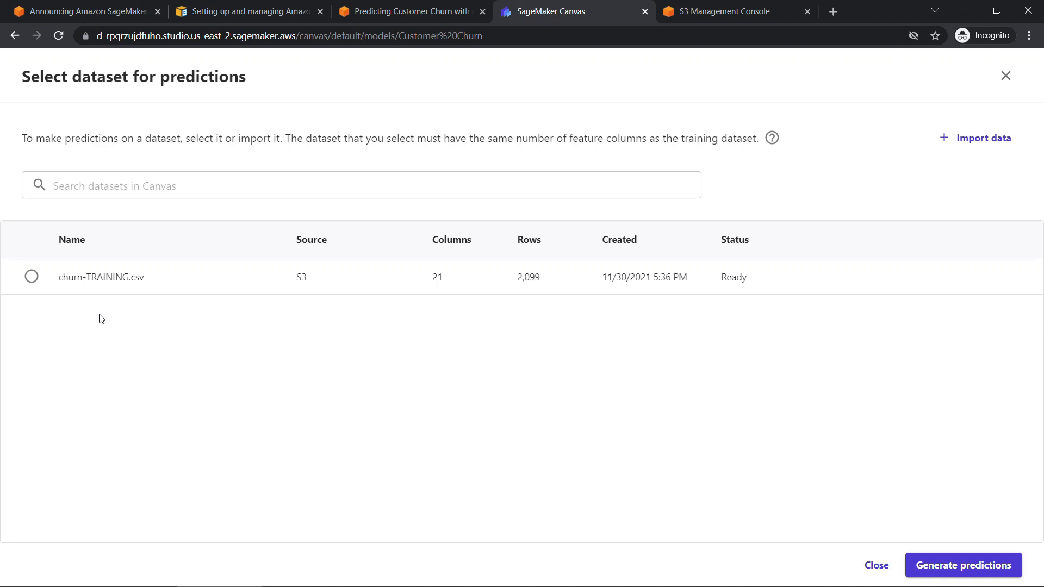
left_click(974, 140)
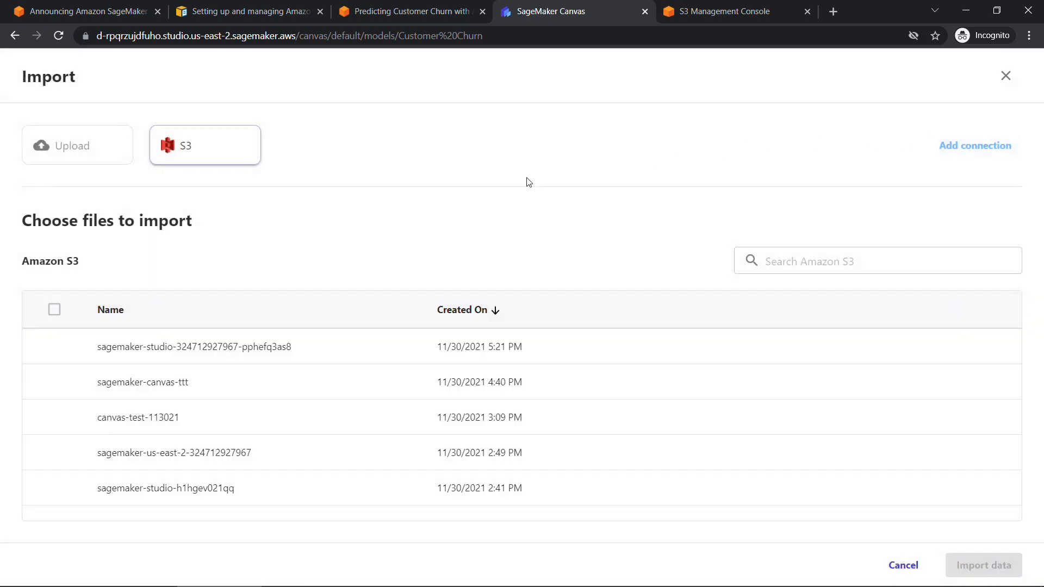
left_click(141, 387)
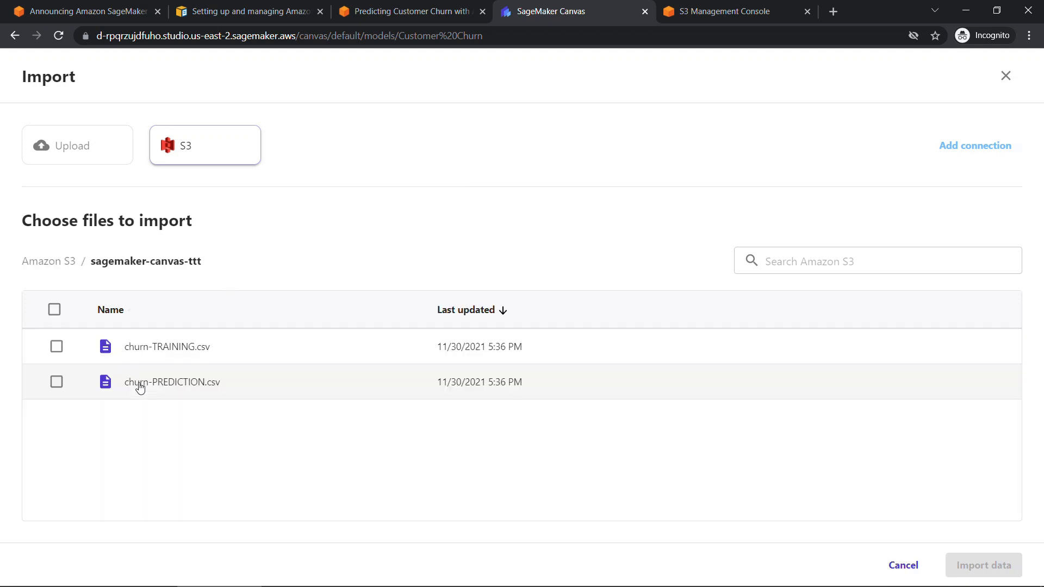
left_click(55, 385)
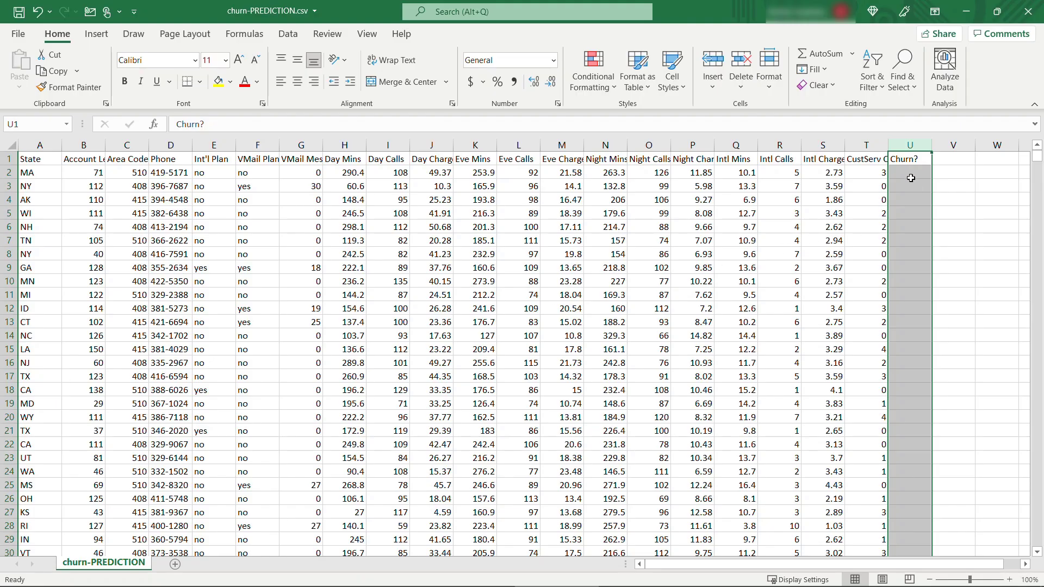
left_click(911, 172)
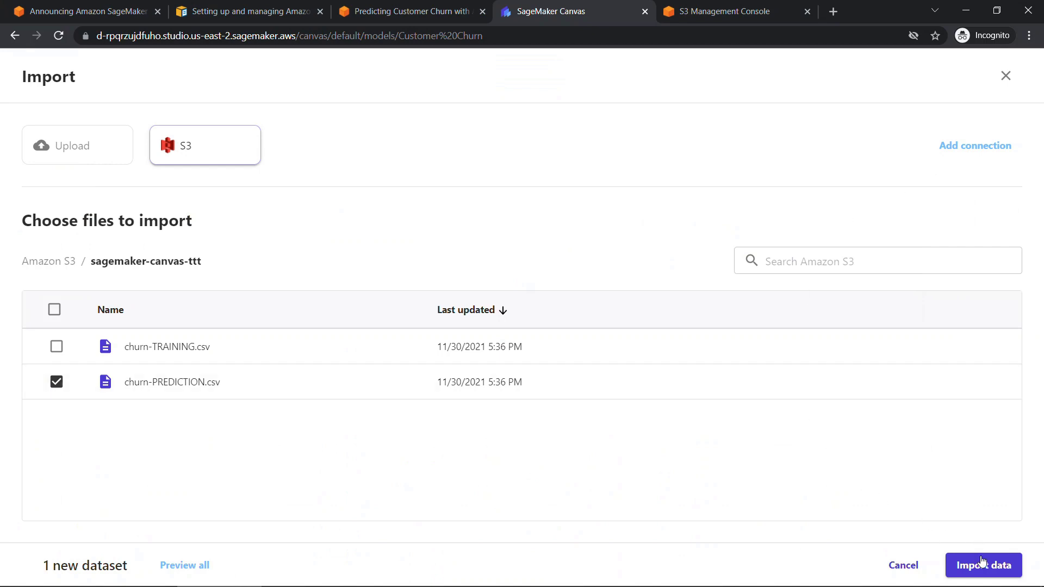
- Import churn-PREDICTION.csv and generate batch predictions for its 1,234 rows
left_click(981, 563)
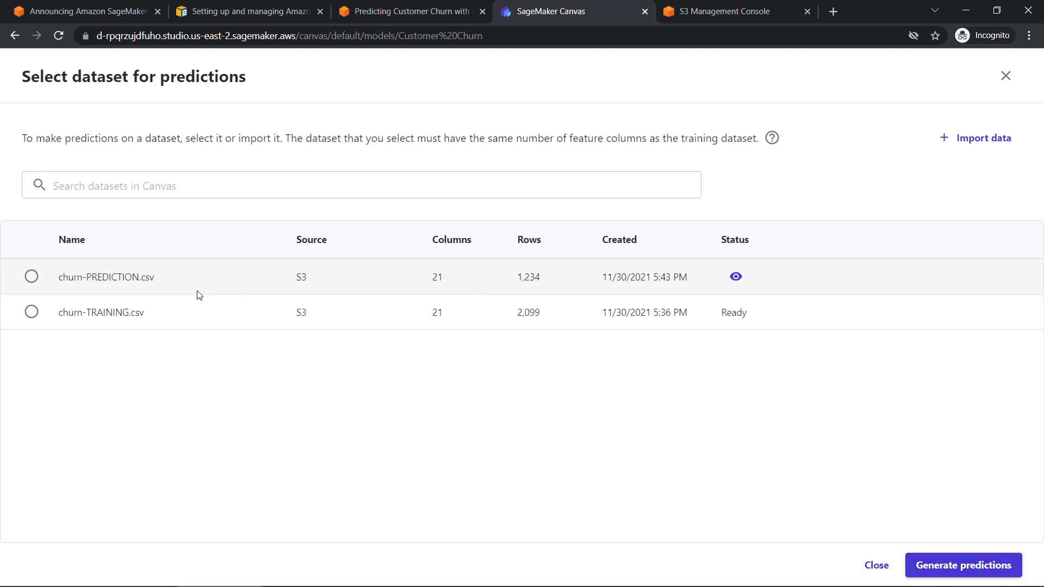
left_click(31, 277)
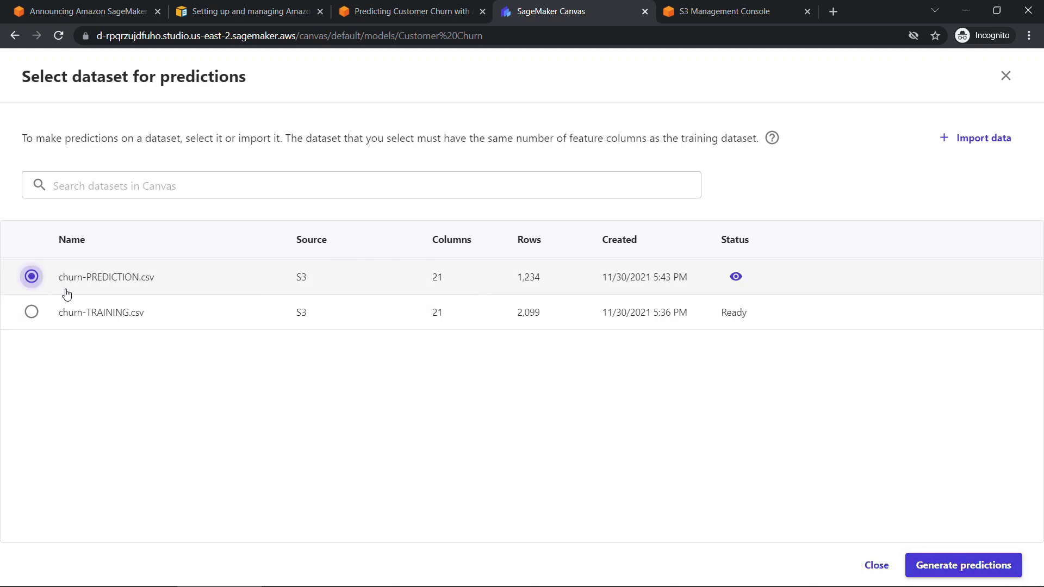
left_click(954, 574)
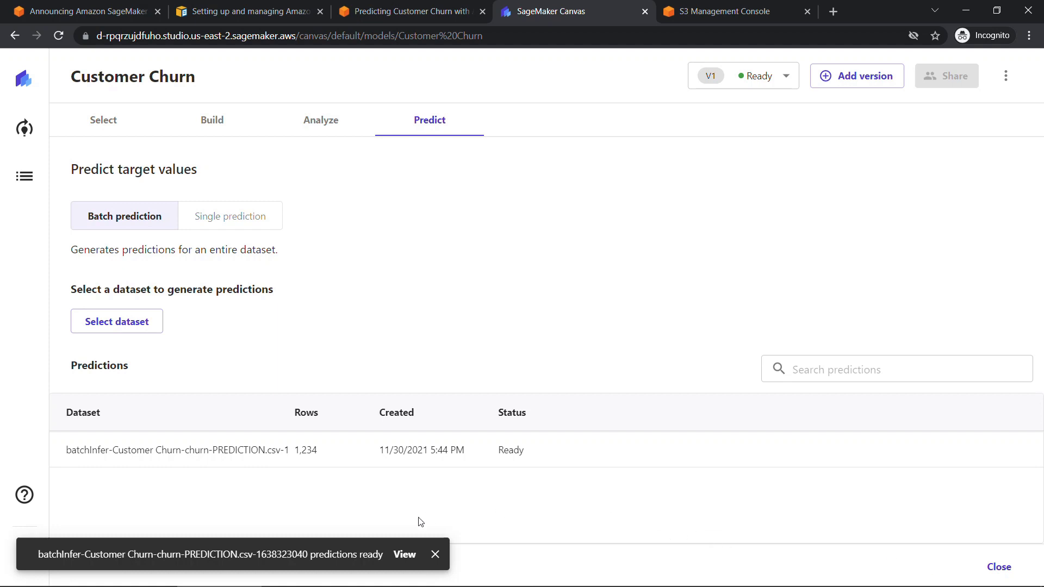
left_click(402, 555)
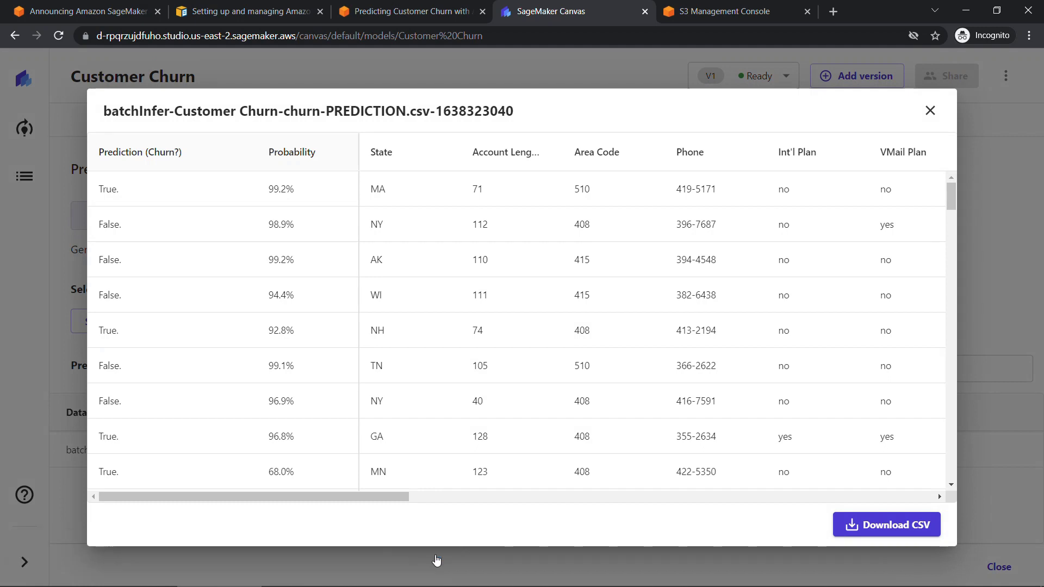
left_click(188, 197)
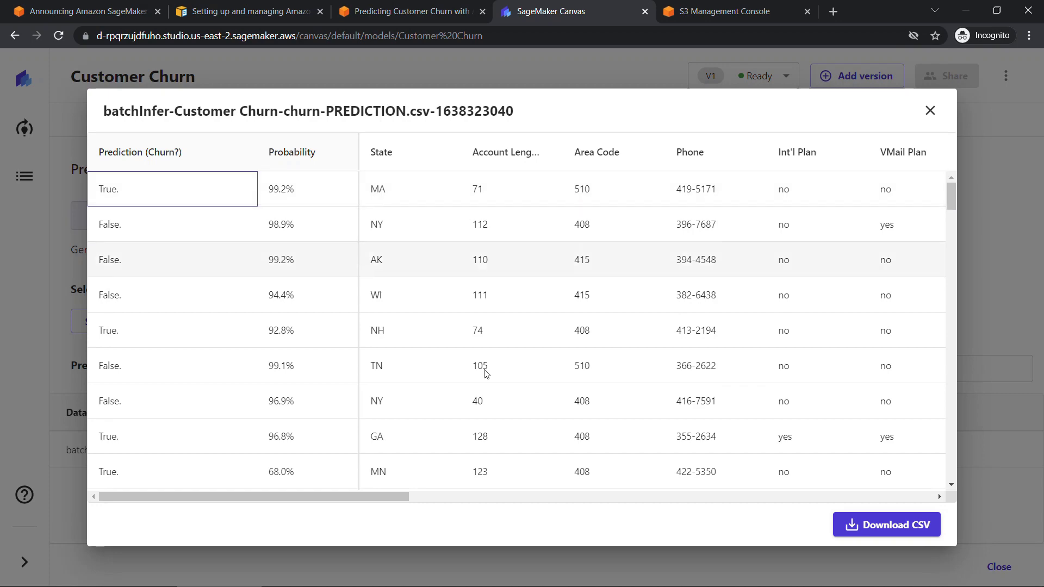
left_click_drag(403, 495, 328, 534)
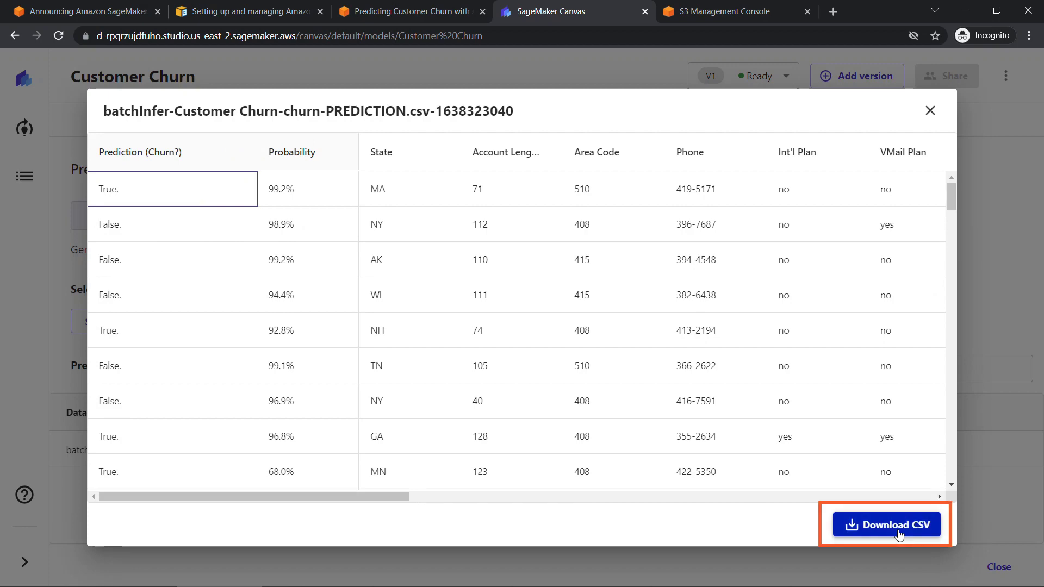
mouse_move(952, 188)
left_mouse_down()
mouse_move(955, 472)
mouse_move(949, 178)
left_mouse_up()
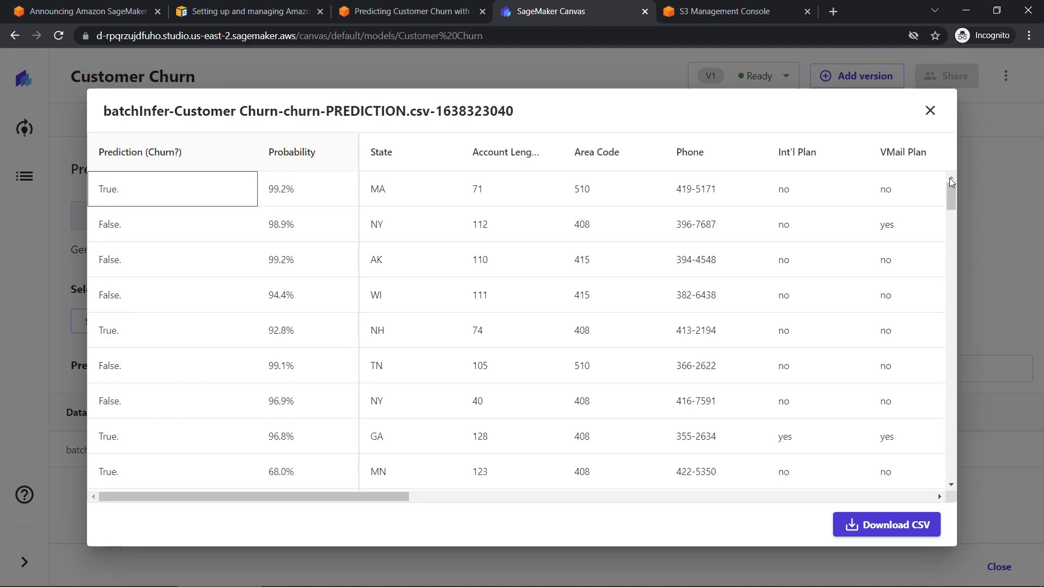
left_click(931, 113)
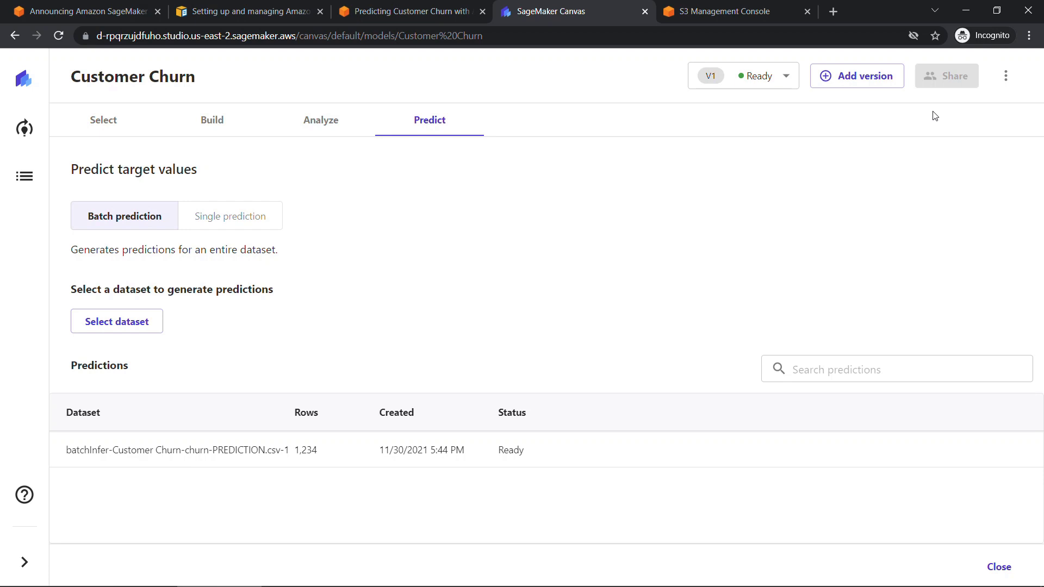